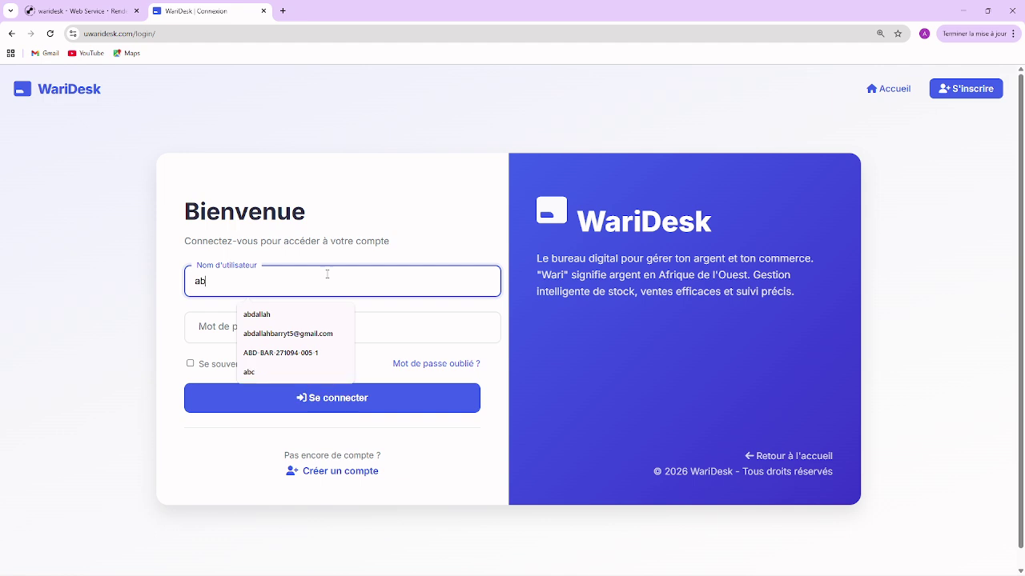
Step: Sign in with the autofilled username and the account password to reach the Tableau de Bord
left_click(258, 372)
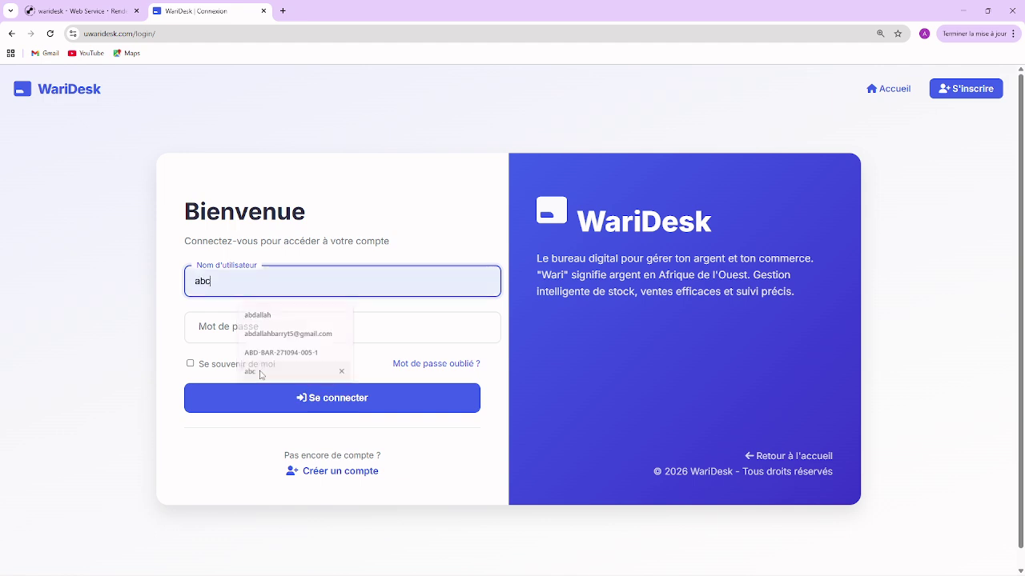
left_click(261, 332)
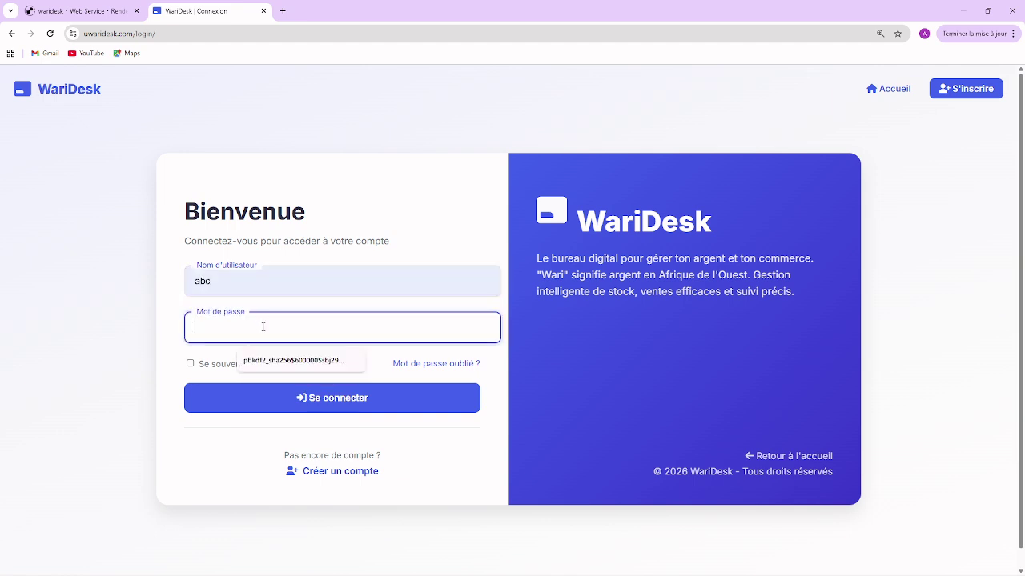
type("ab")
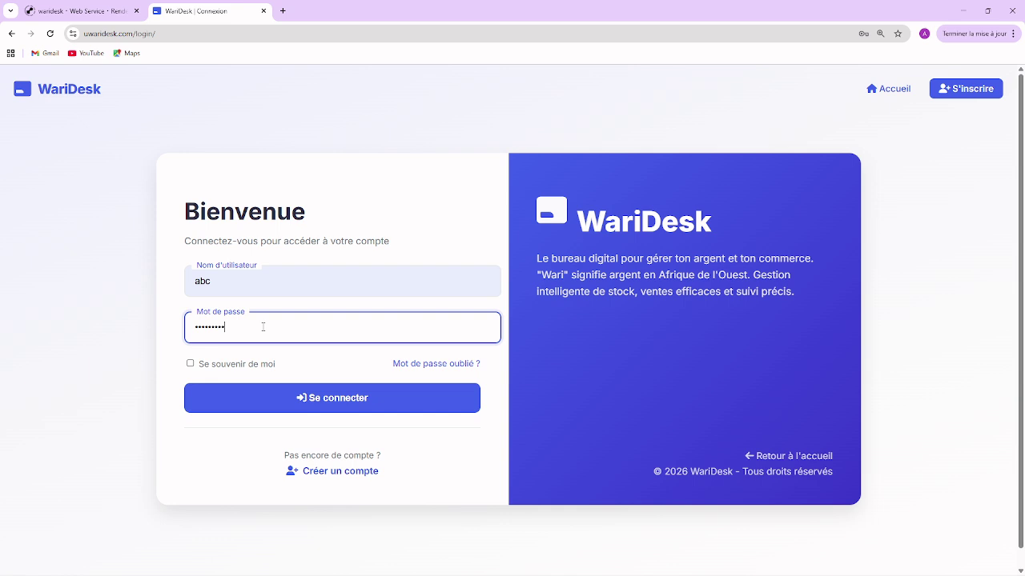
left_click(306, 398)
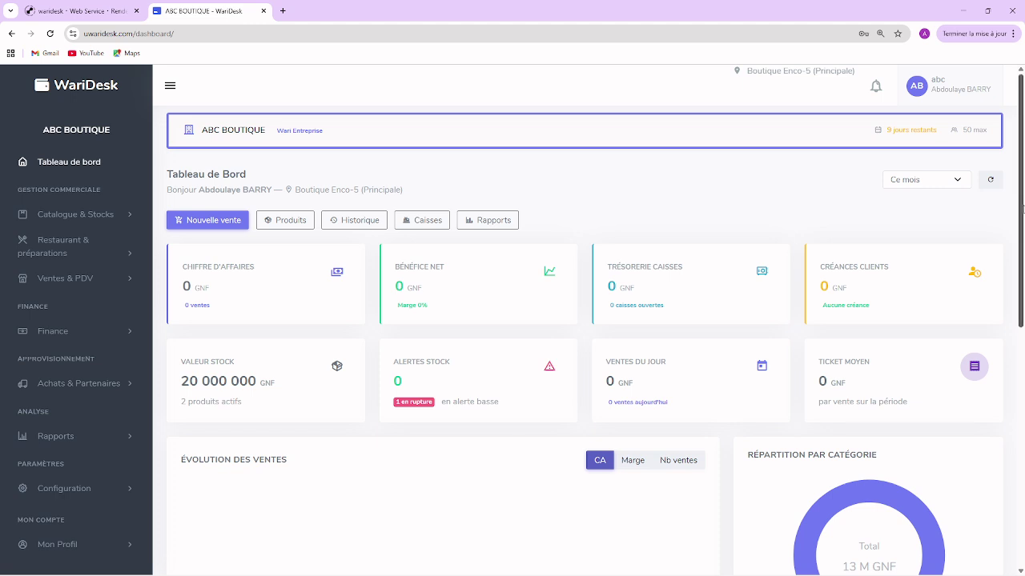
Step: Switch the dashboard period to Aujourd'hui, then to Cette année
mouse_move(1022, 210)
left_mouse_down()
mouse_move(1021, 361)
mouse_move(1022, 210)
left_mouse_up()
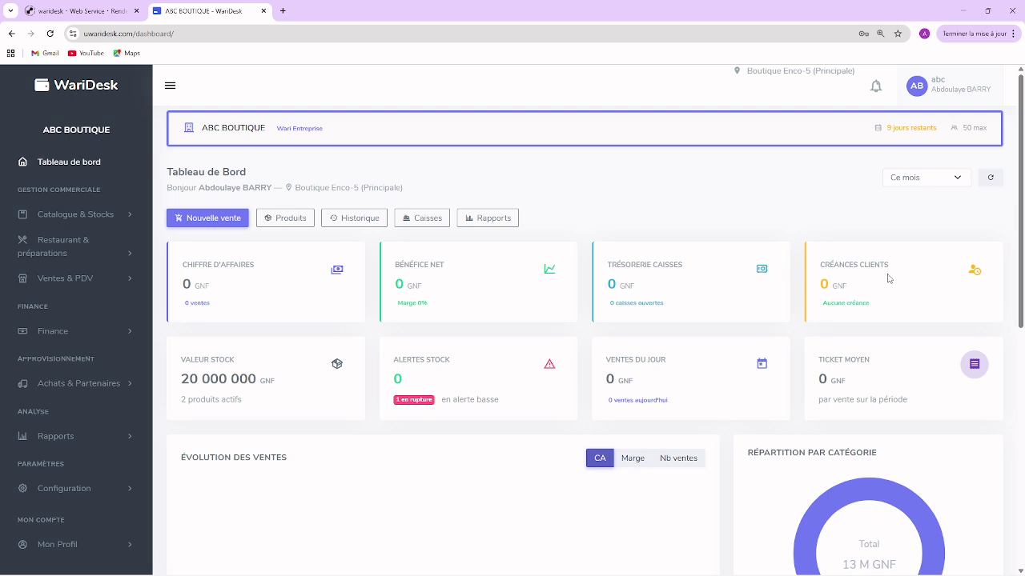
left_click(913, 181)
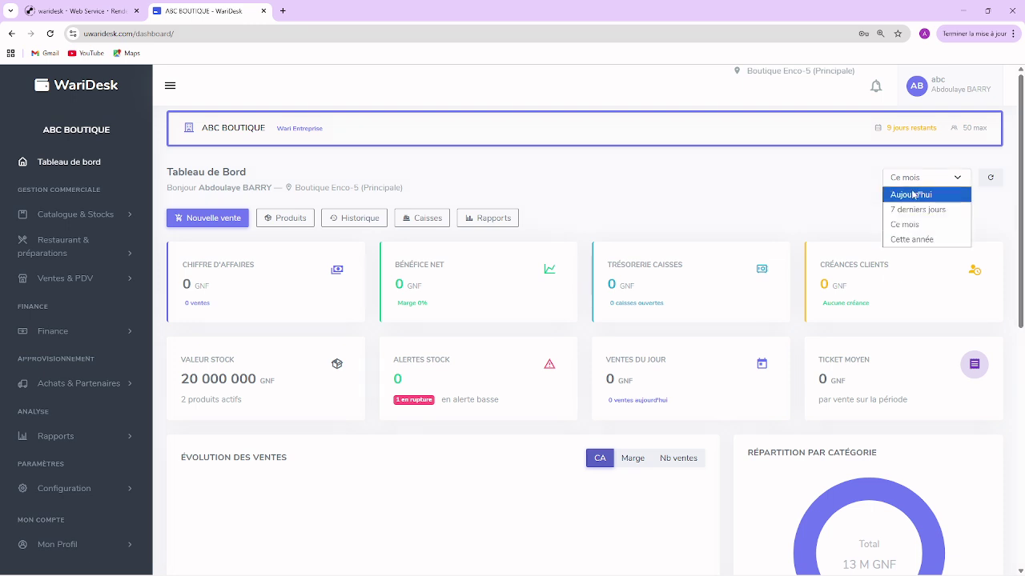
left_click(913, 195)
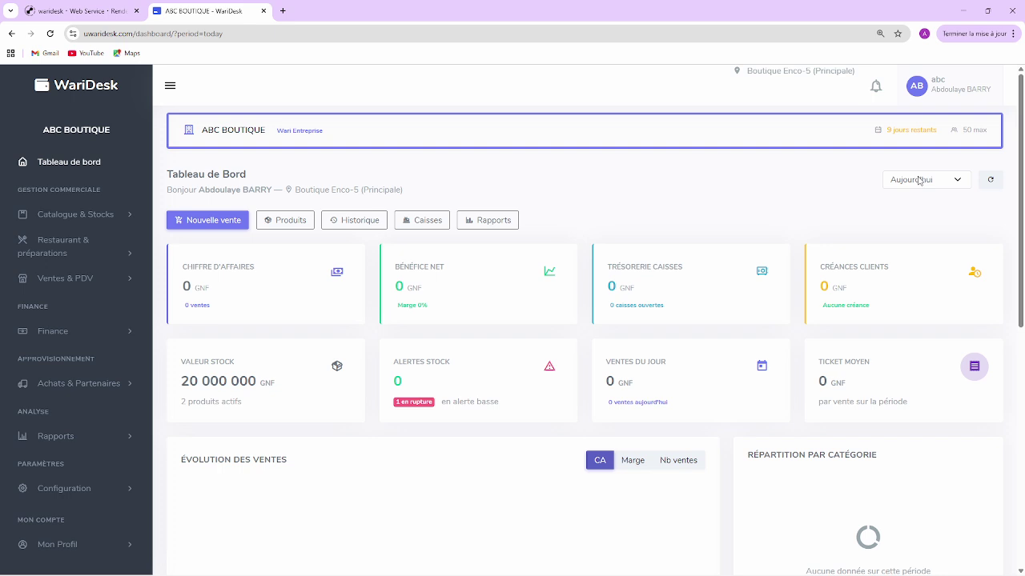
left_click(918, 181)
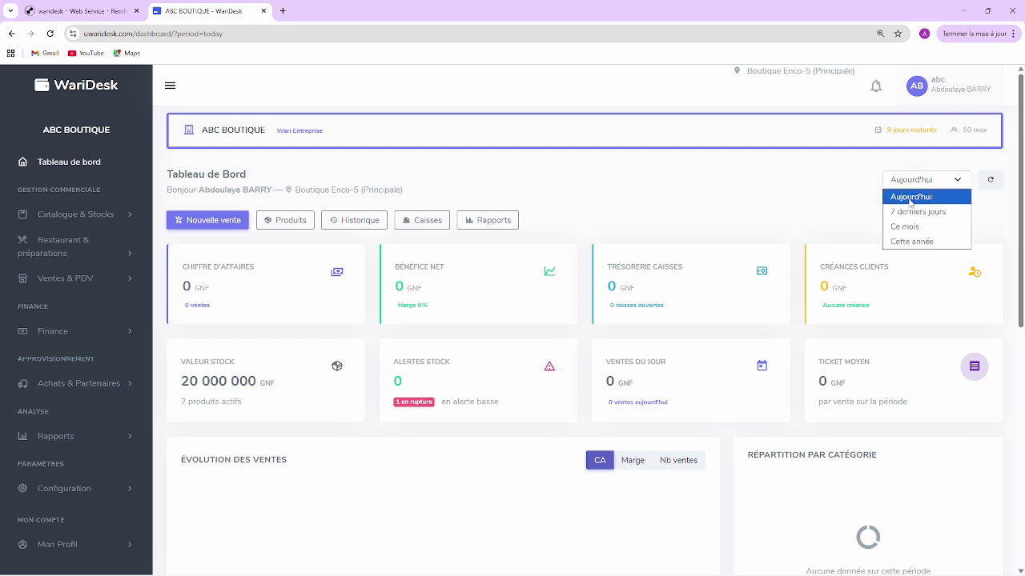
left_click(912, 241)
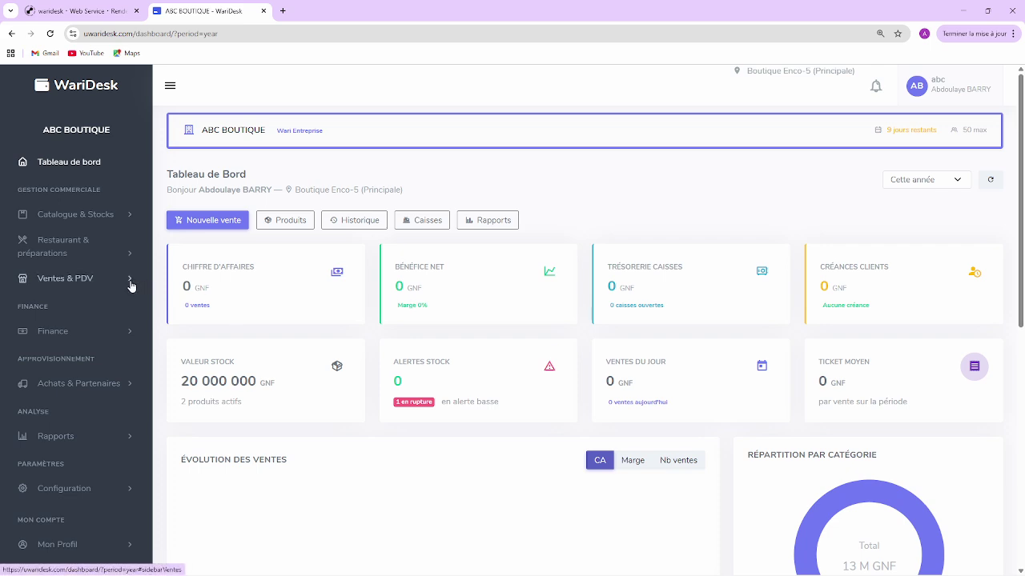
Step: From Point de vente, go via Ouvrir une caisse to Gérer les caisses and start a Nouvelle caisse
left_click(66, 280)
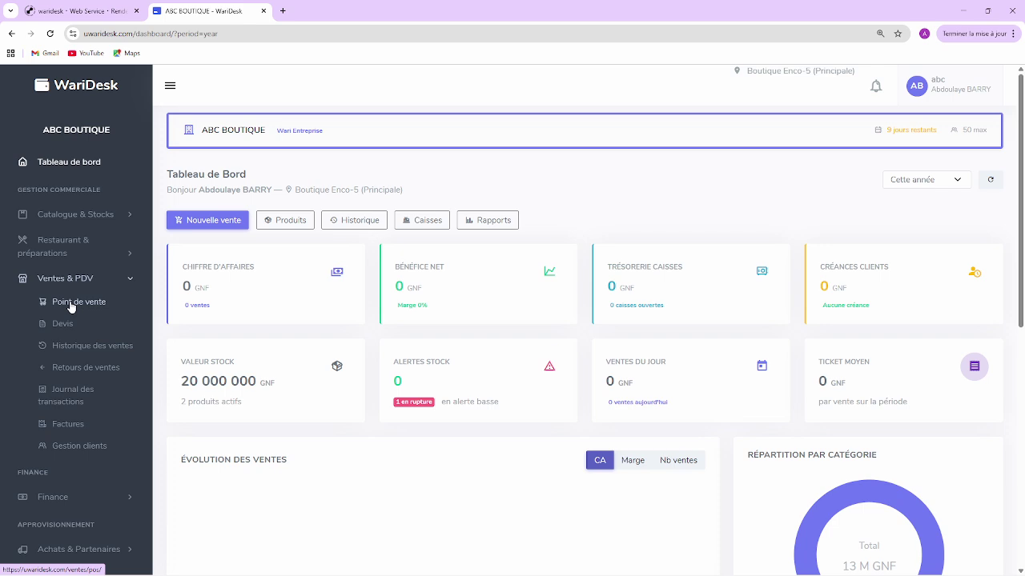
left_click(71, 304)
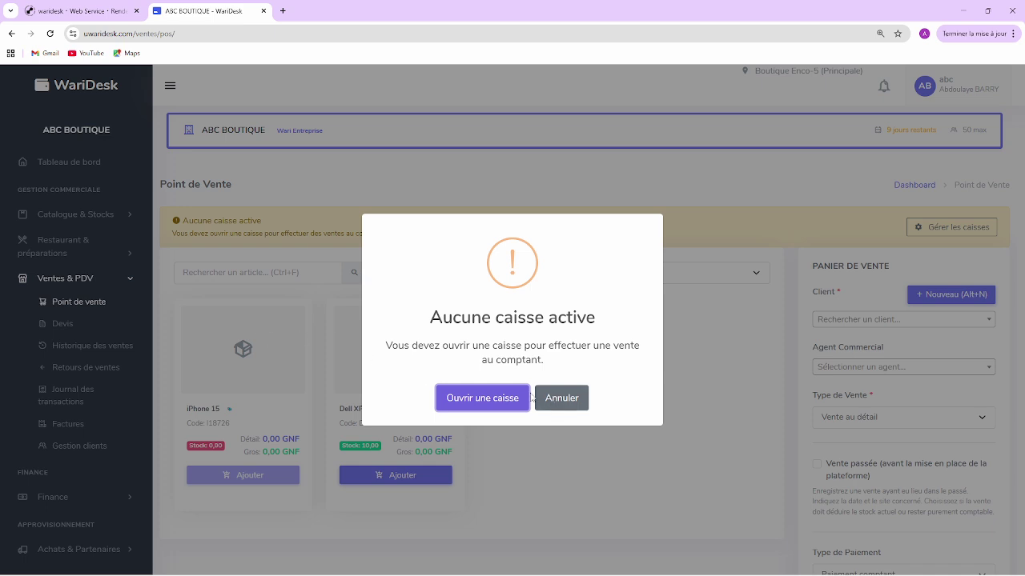
left_click(500, 400)
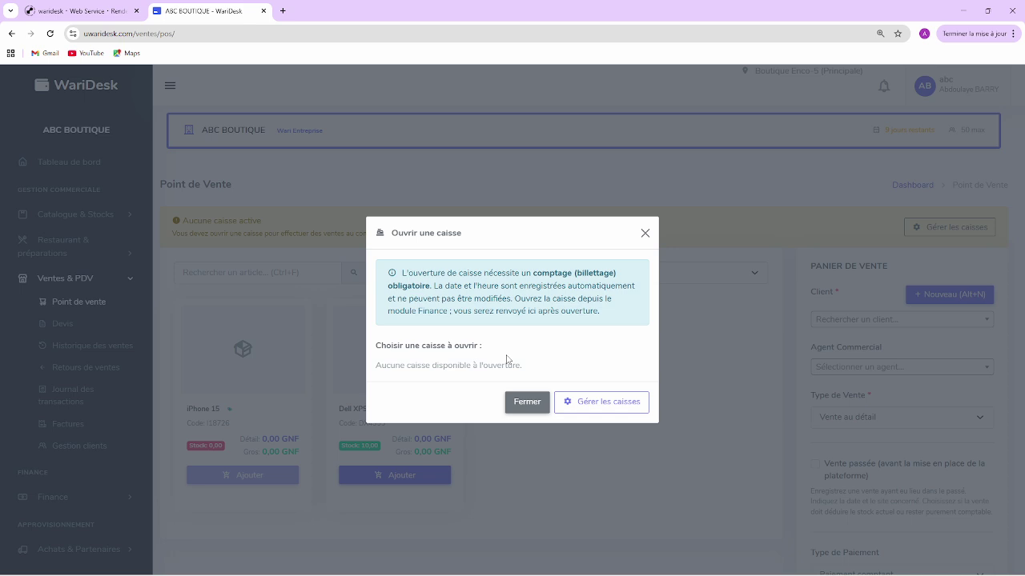
left_click(592, 404)
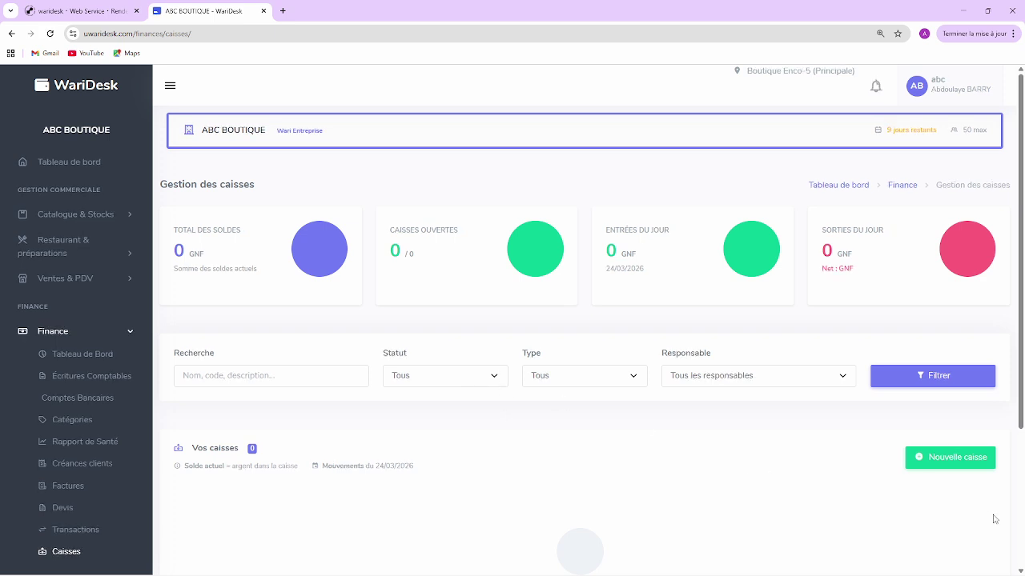
left_click(961, 468)
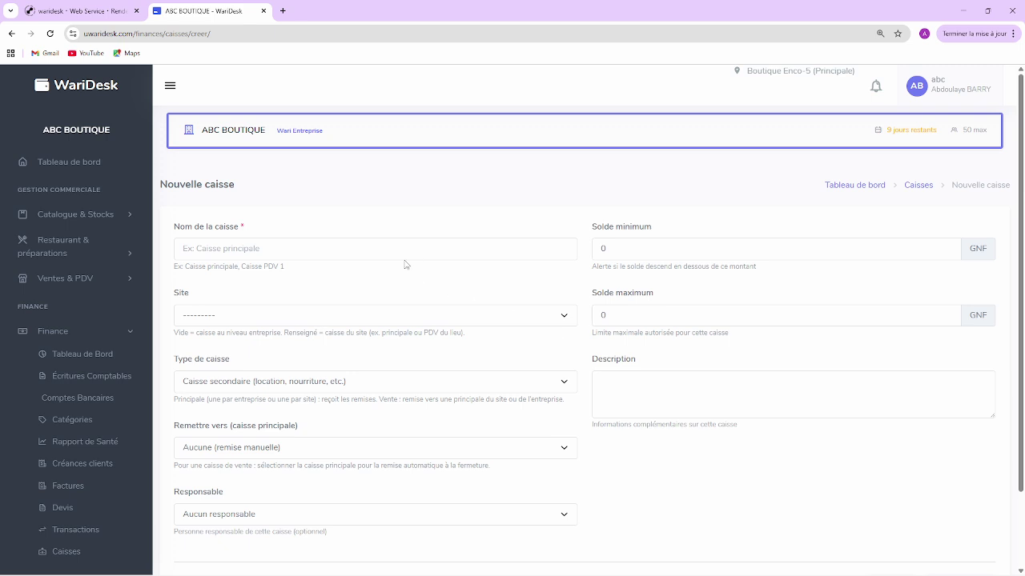
Step: Save register CAISSE PDV 1 with site Boutique Enco-5, type Caisse de vente (PDV), responsible Gérant
left_click(390, 256)
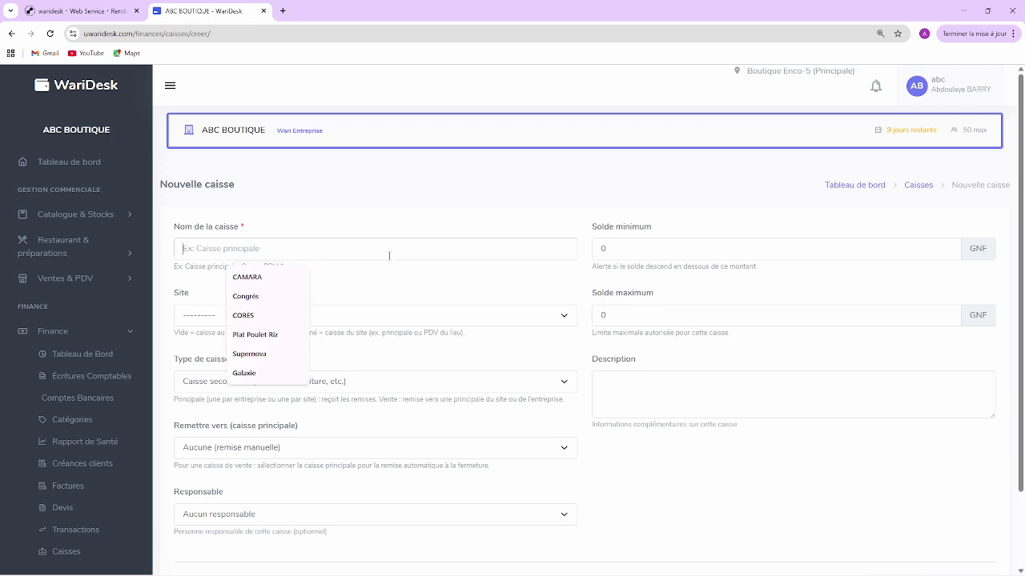
type("CAIS")
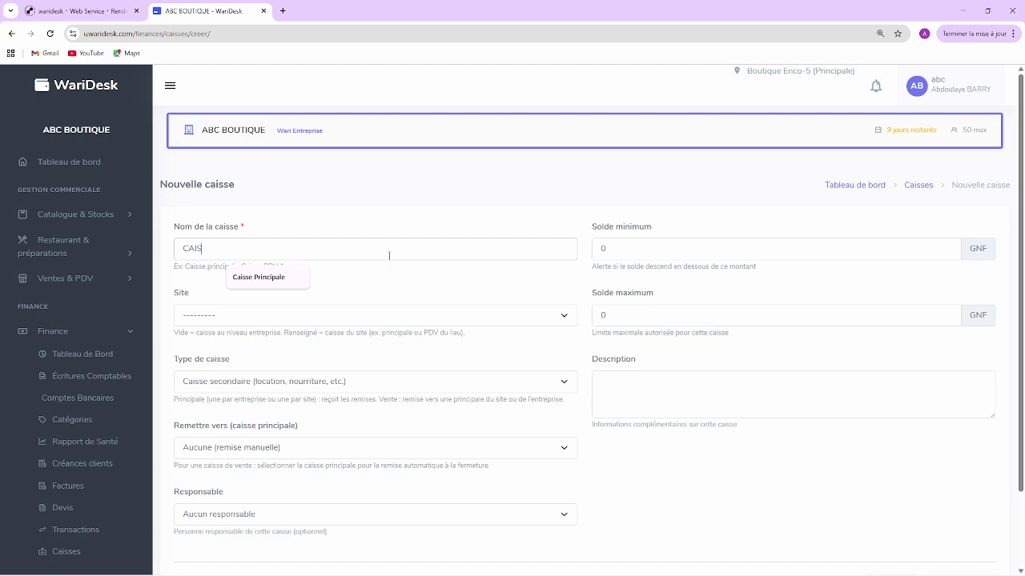
type("SE PDV")
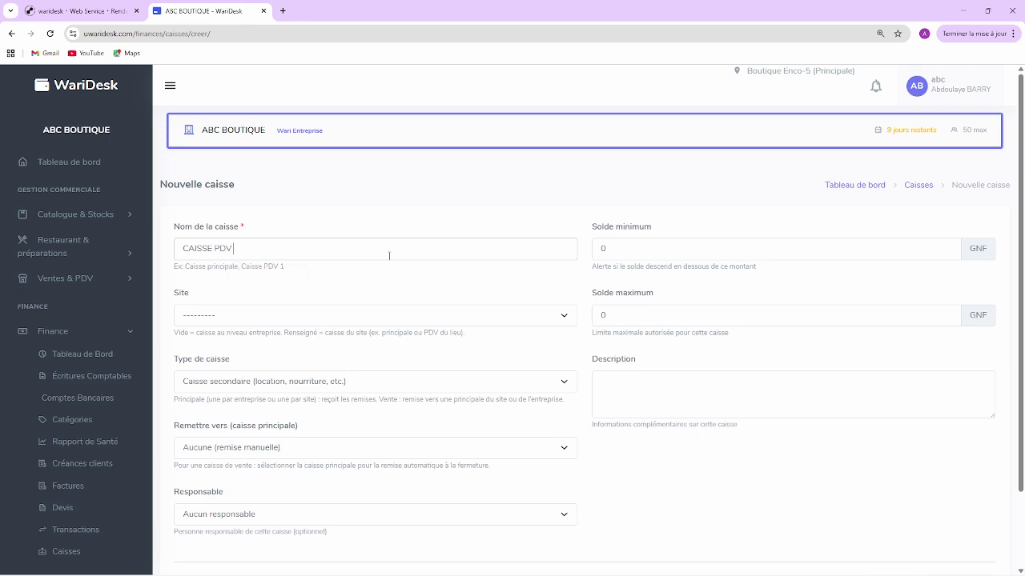
type(" 1")
left_click(262, 318)
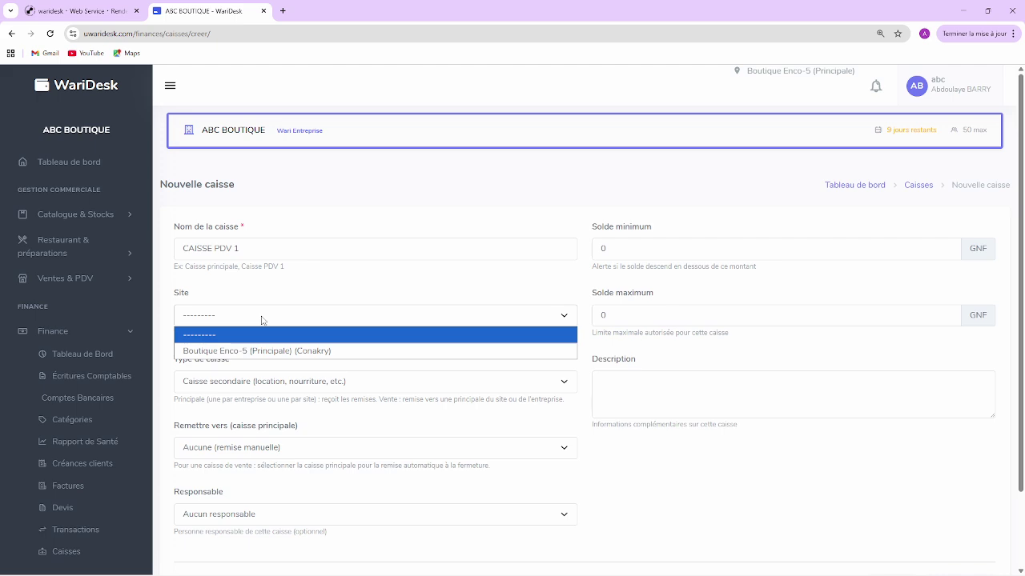
left_click(271, 351)
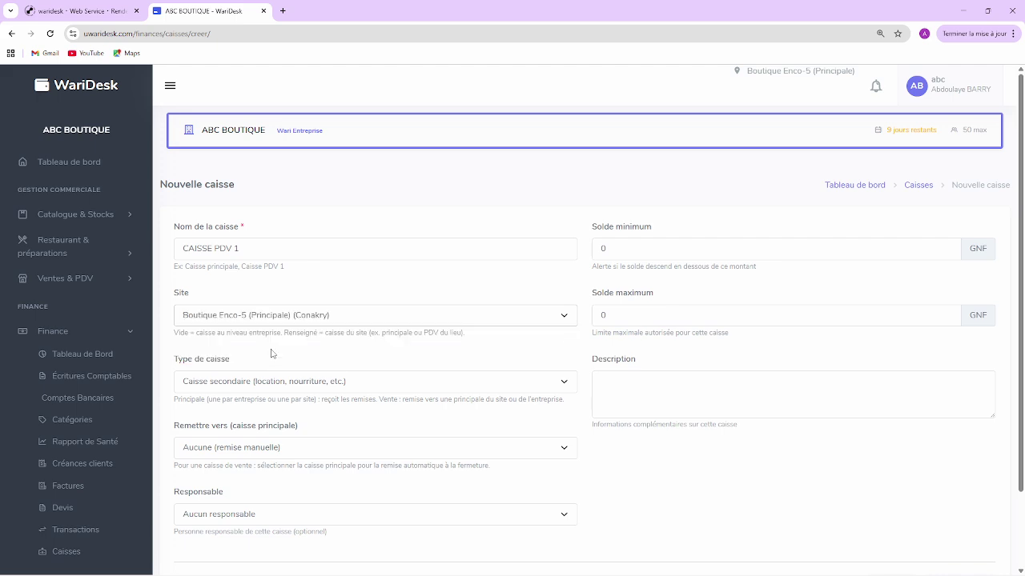
left_click(313, 383)
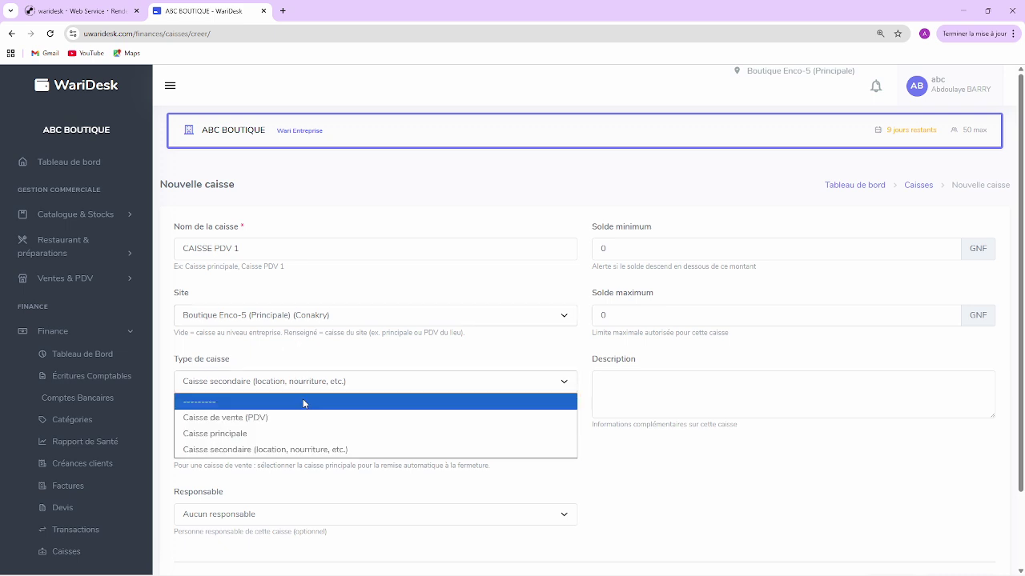
left_click(301, 417)
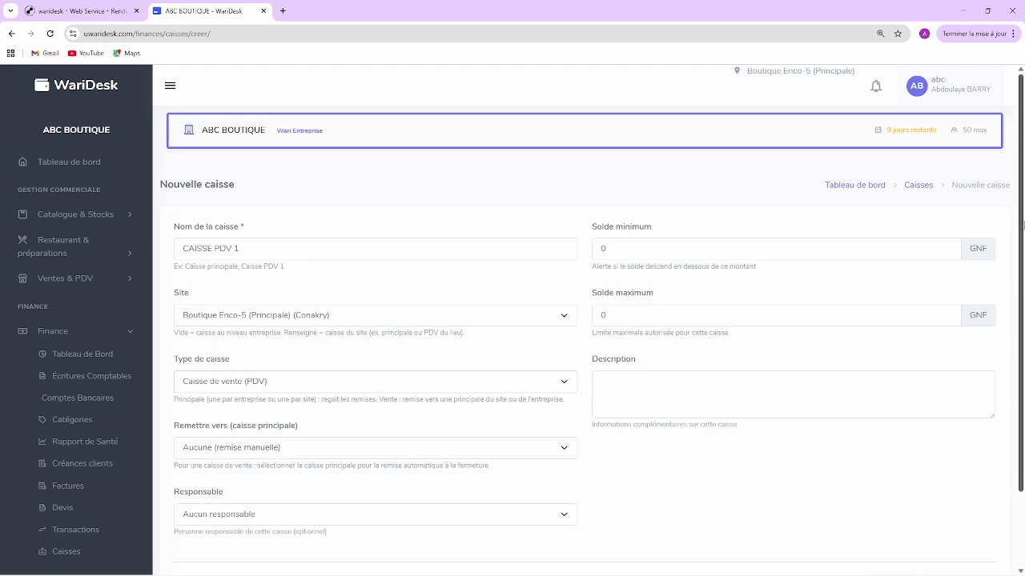
scroll(1020, 225, "down", 2)
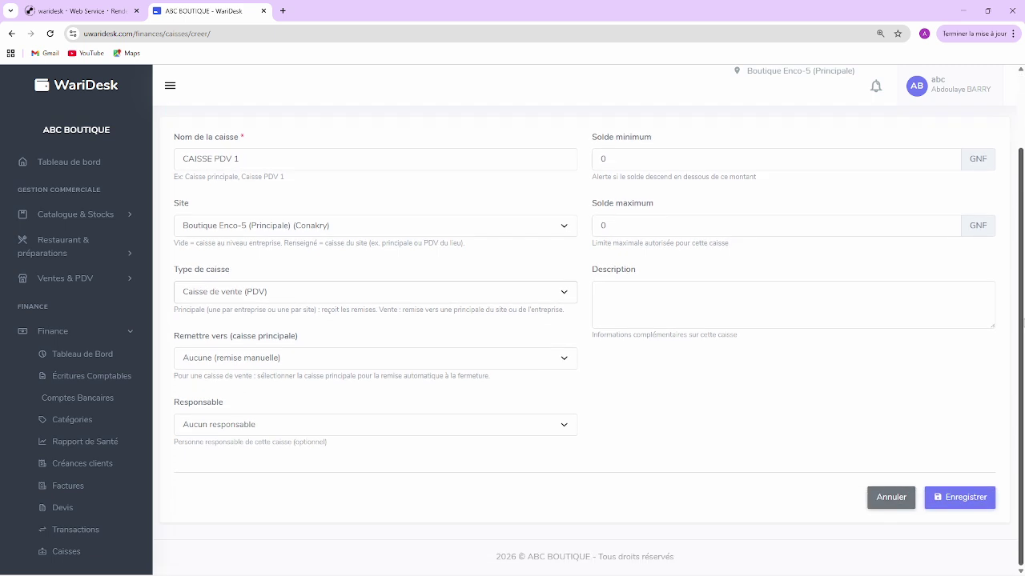
left_click(445, 425)
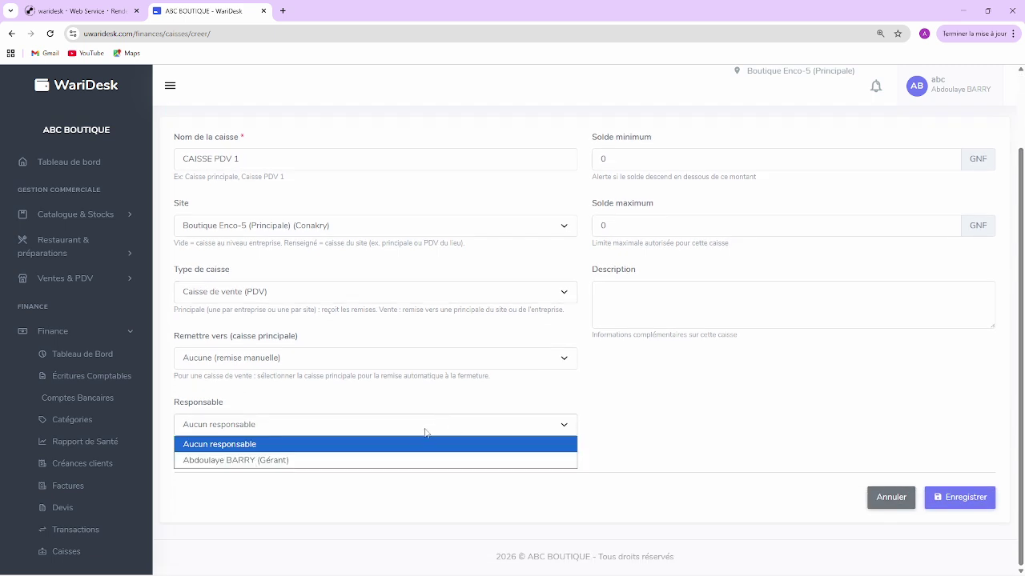
left_click(402, 458)
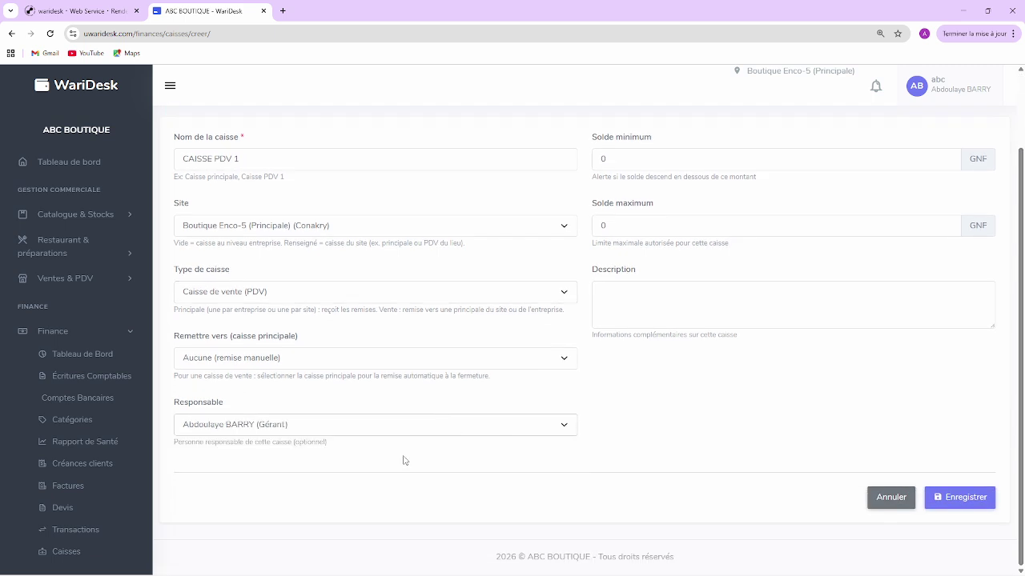
left_click(974, 504)
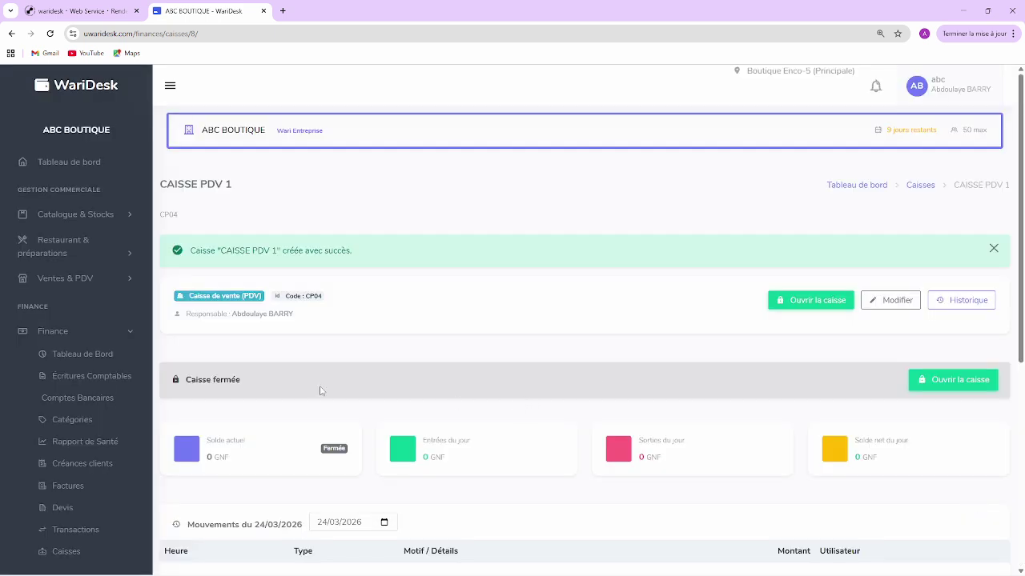
Step: Open a CAISSE PDV 1 session at 0 GNF and confirm with Oui, ouvrir la caisse
left_click(809, 301)
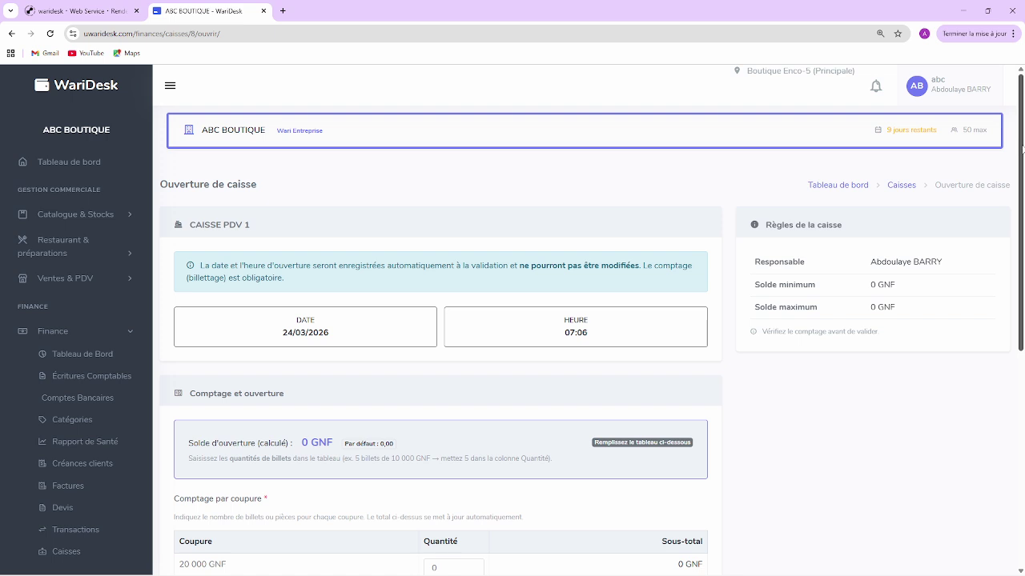
left_click_drag(1022, 149, 1022, 338)
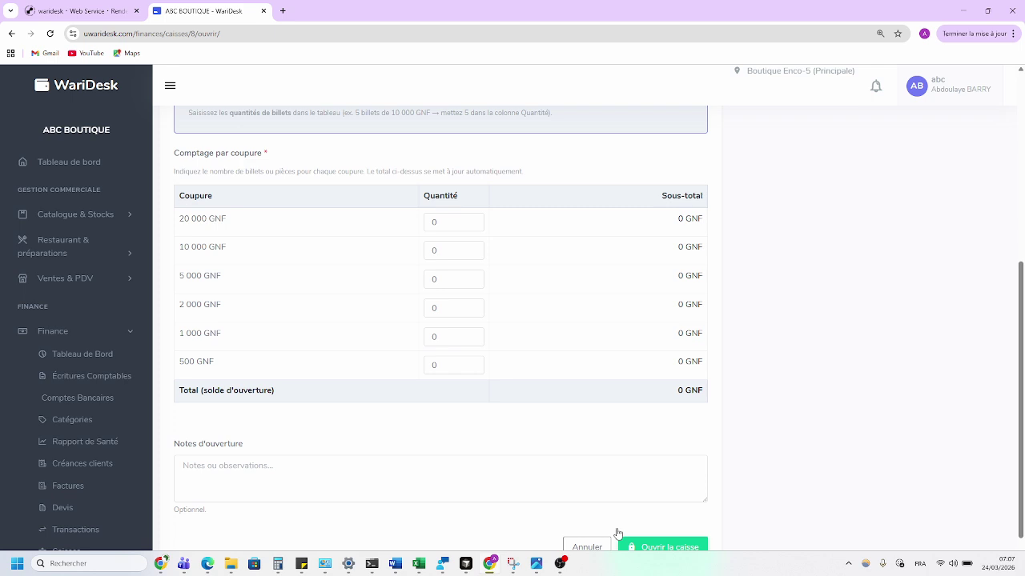
left_click(665, 547)
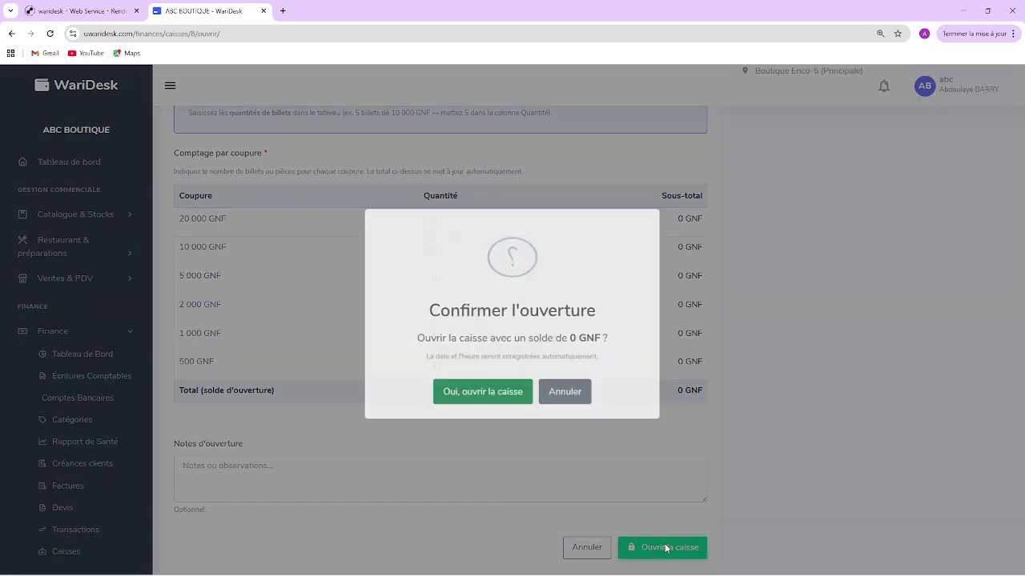
left_click(495, 413)
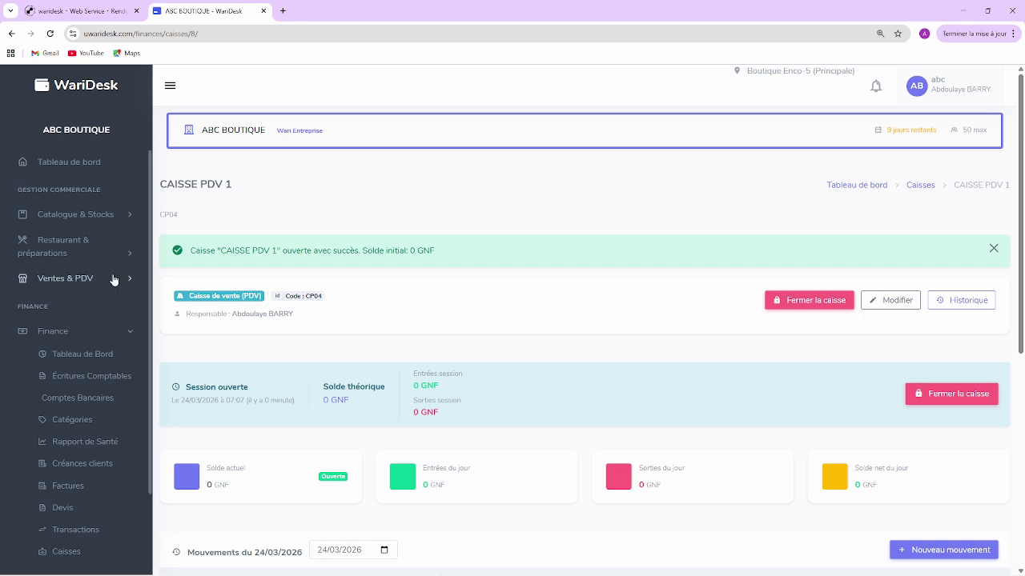
Step: Go to Ventes & PDV > Point de vente and choose Ajouter on the Dell XPS 13 card
left_click(109, 282)
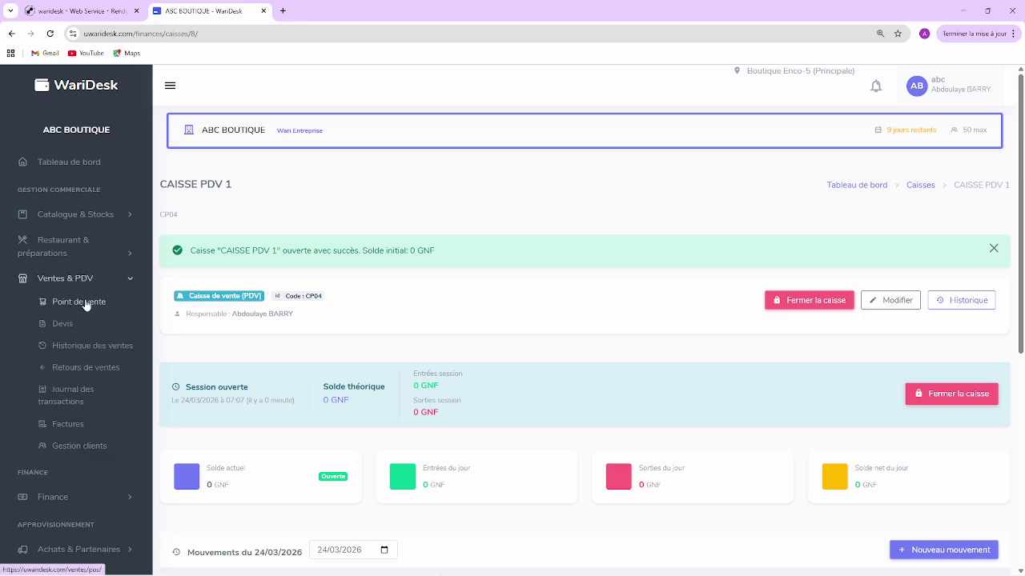
left_click(87, 302)
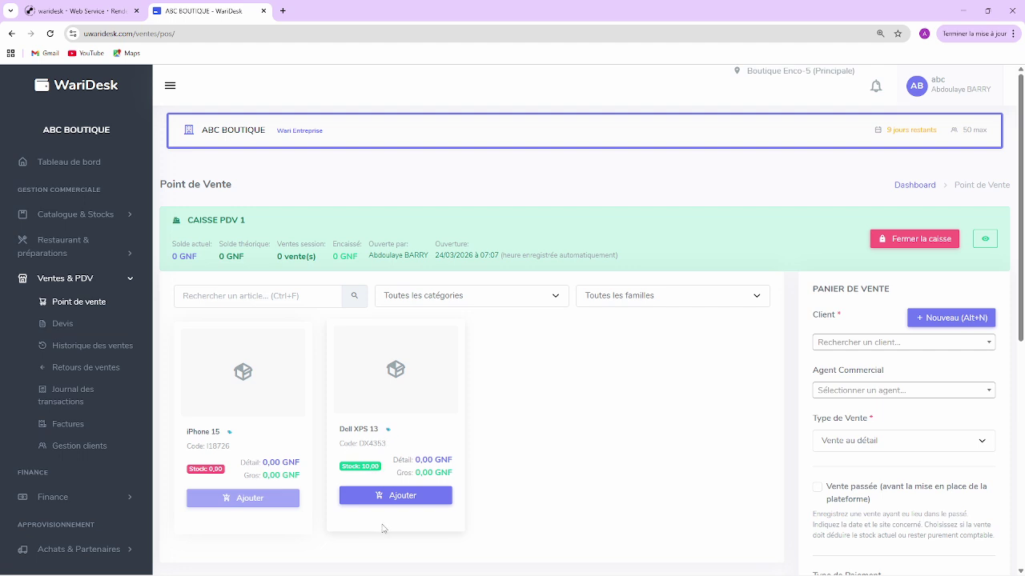
left_click(399, 497)
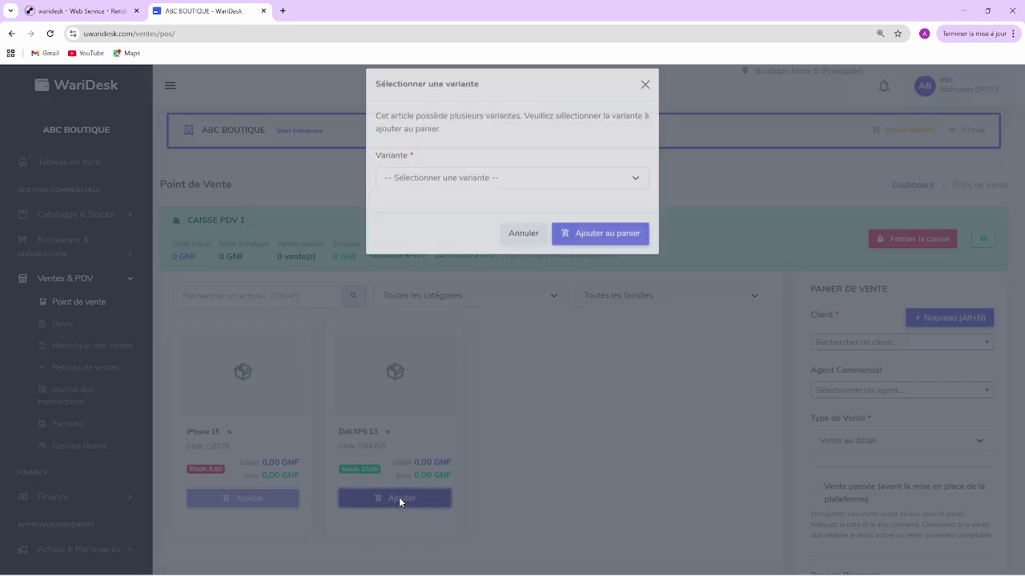
Step: Choose variant 'Stockage: 256 Go, RAM: 8 Go' and add it to the cart
left_click(502, 191)
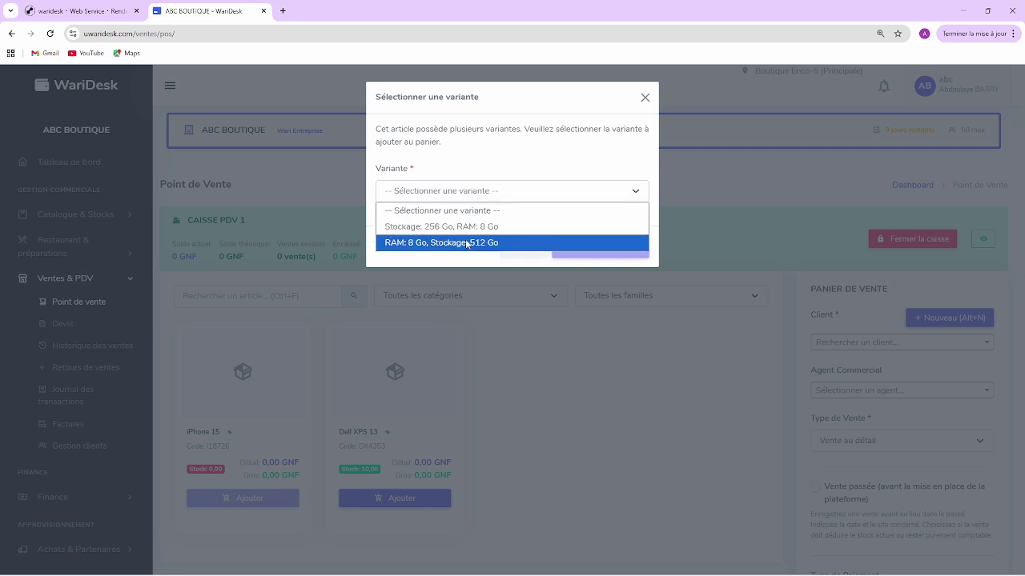
left_click(473, 228)
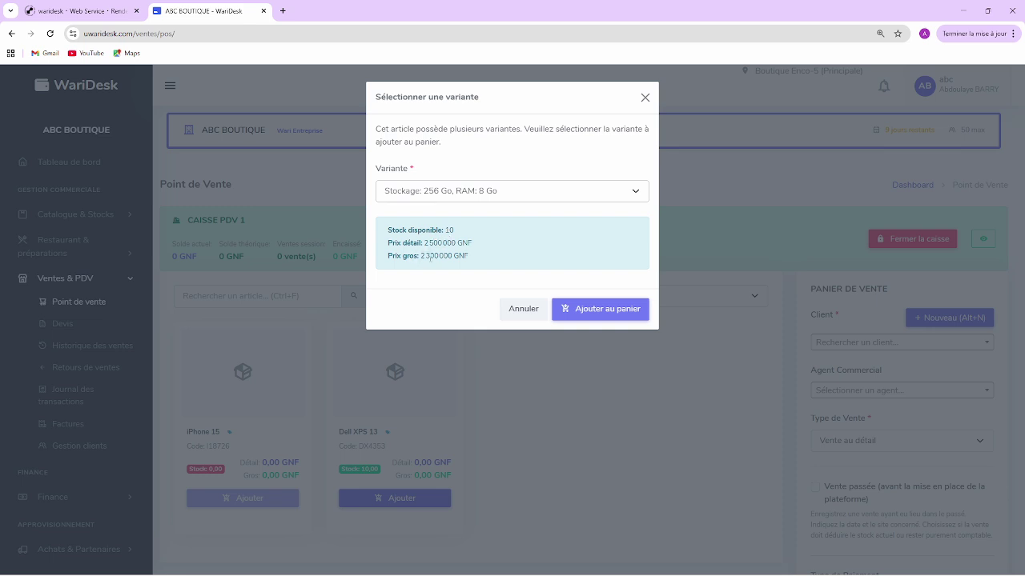
left_click(621, 315)
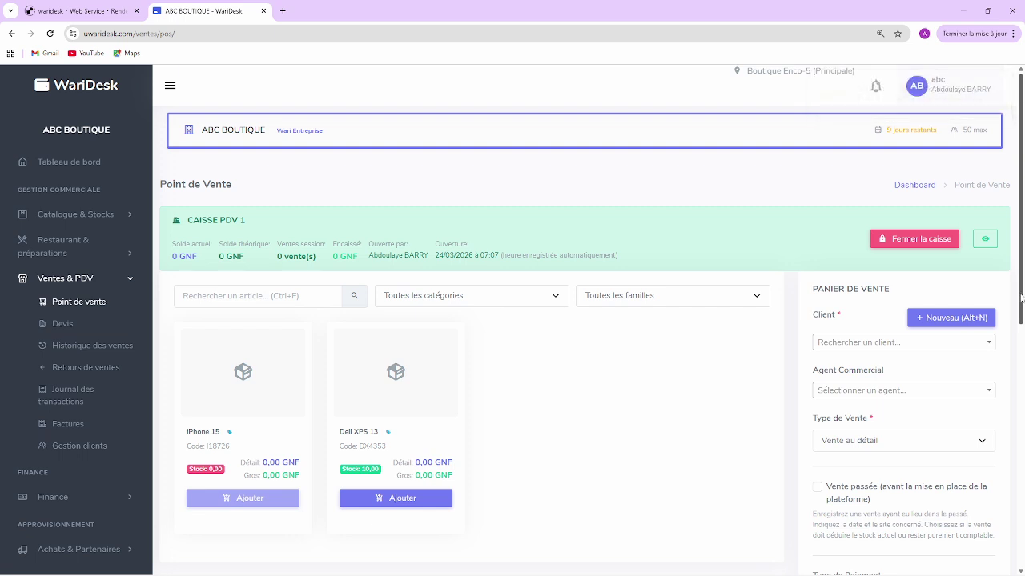
scroll(1021, 297, "down", 1)
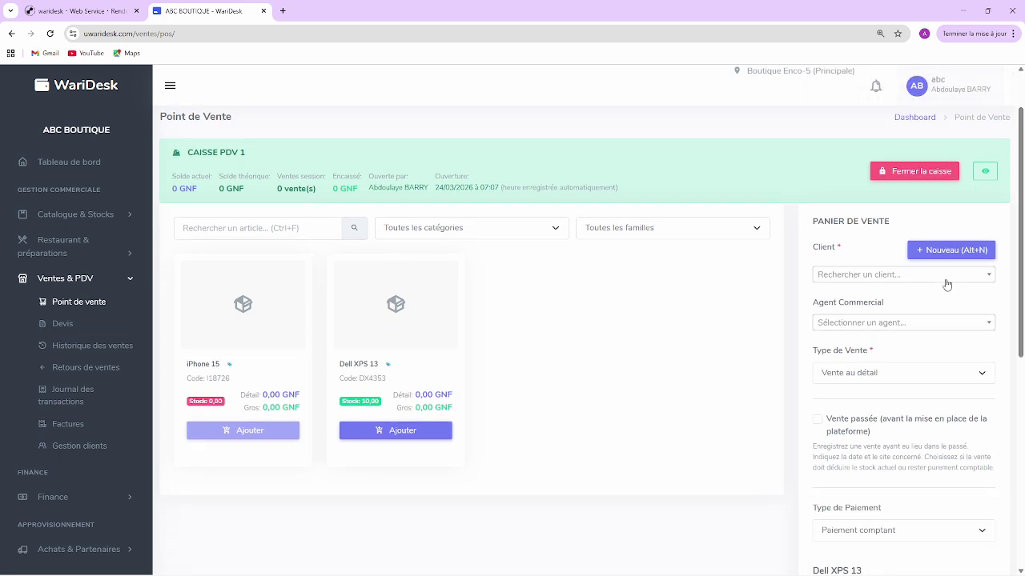
Step: Search the client field for an existing client, trying a few letters and digits
left_click(946, 275)
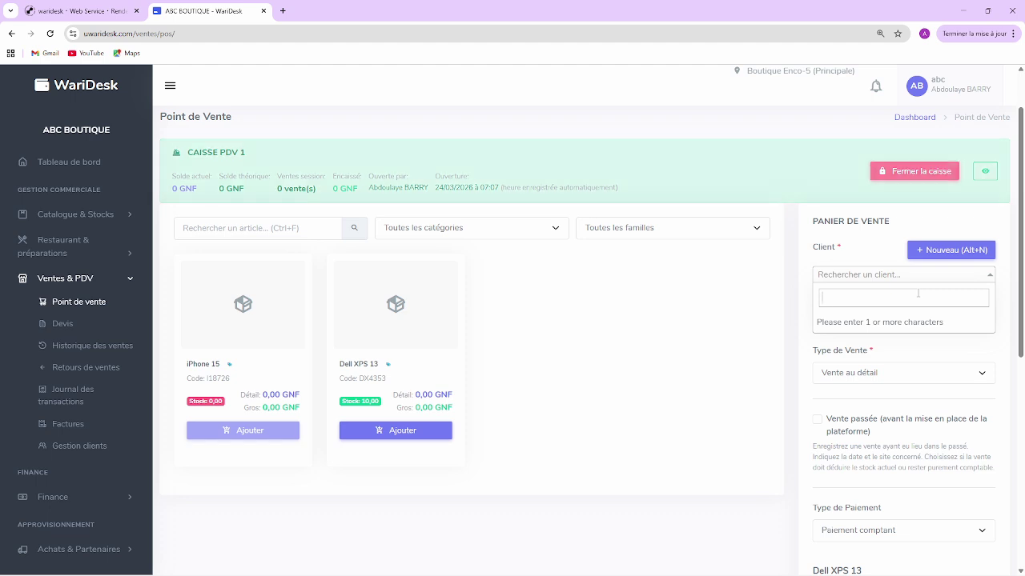
type("C")
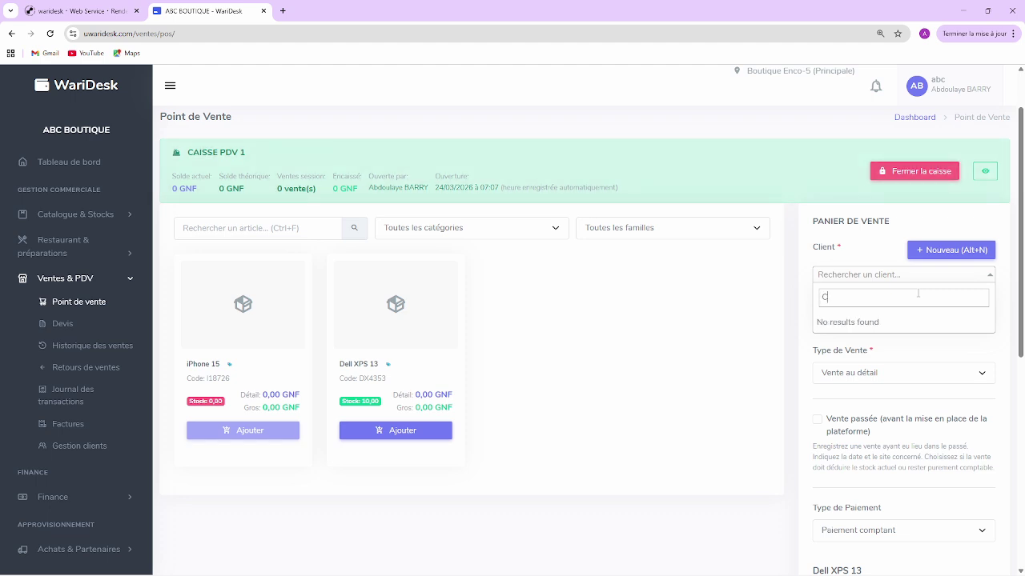
key("BackSpace")
type("A")
key("BackSpace")
type("622")
Step: In Nouveau Client, enter the client's full name, phone number and suggested e-mail, then save
left_click(945, 253)
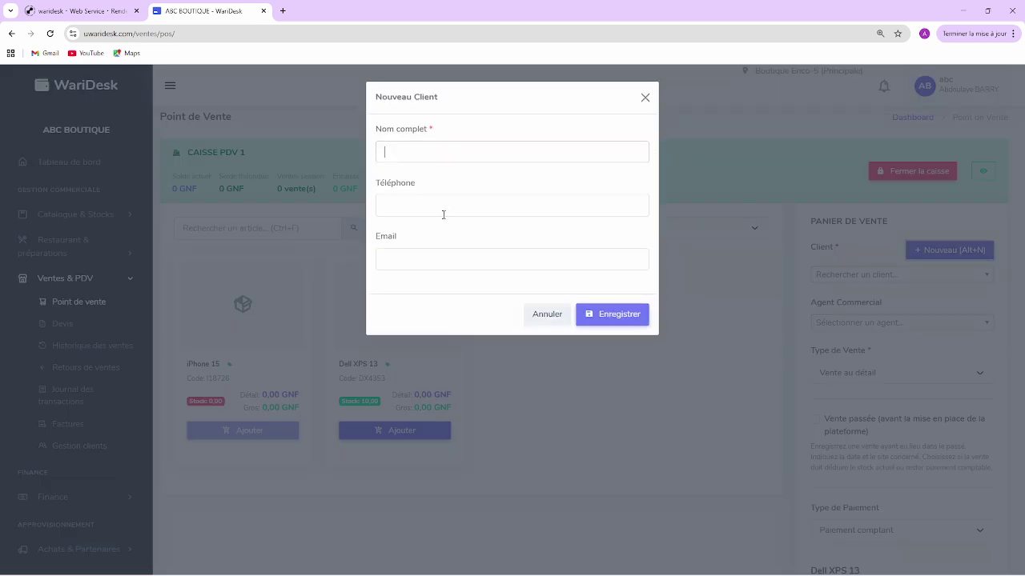
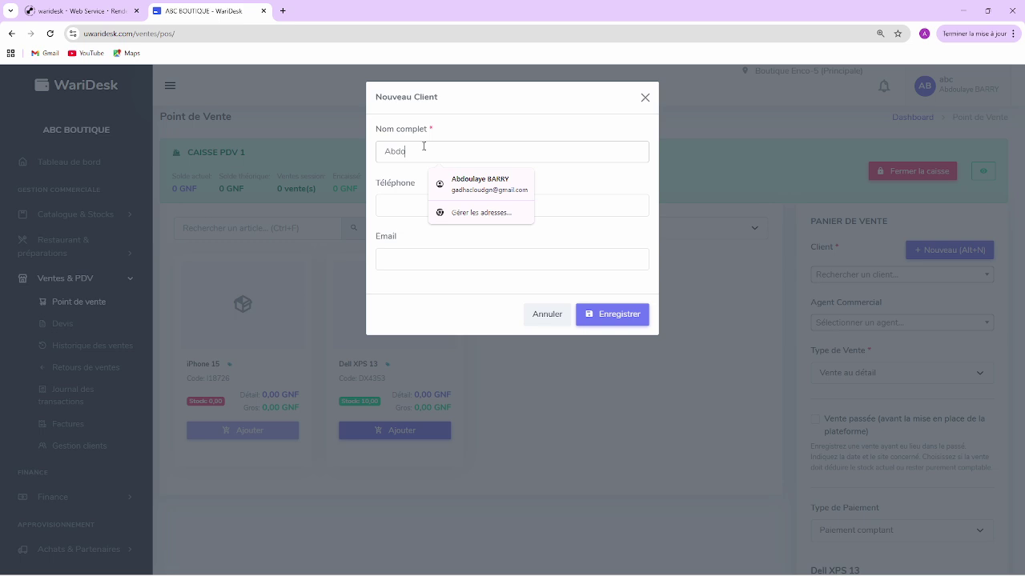
left_click(408, 200)
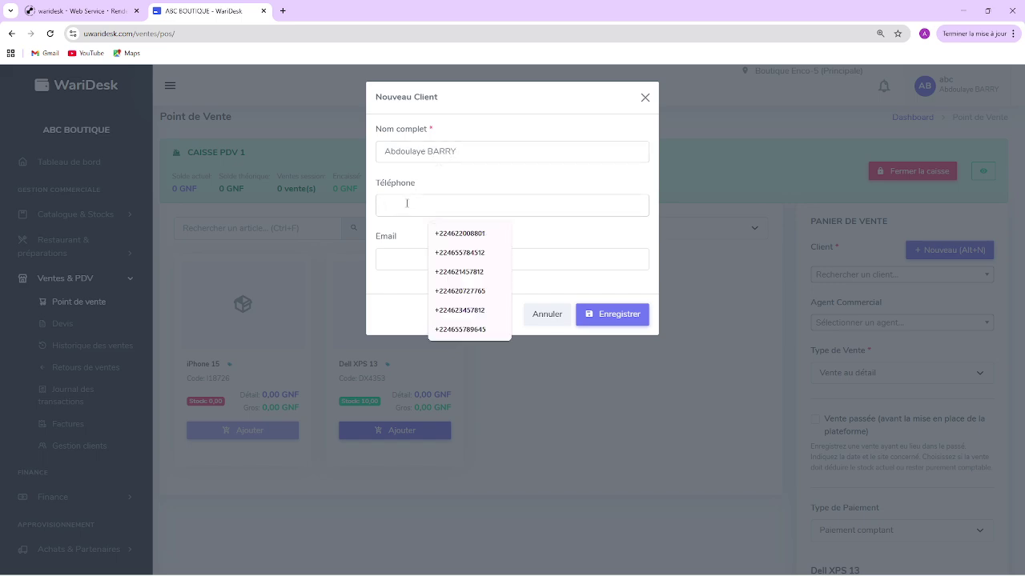
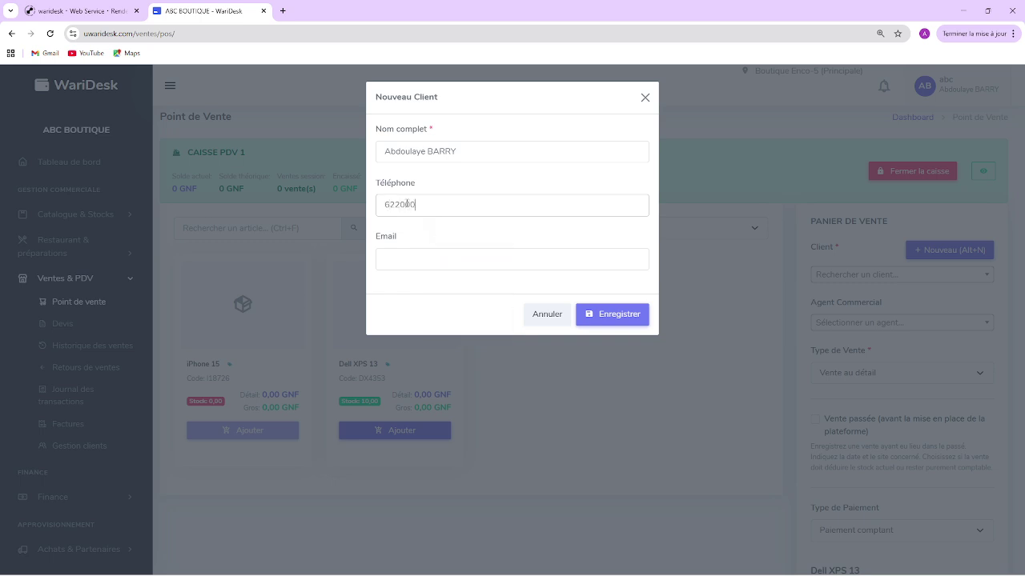
left_click(420, 254)
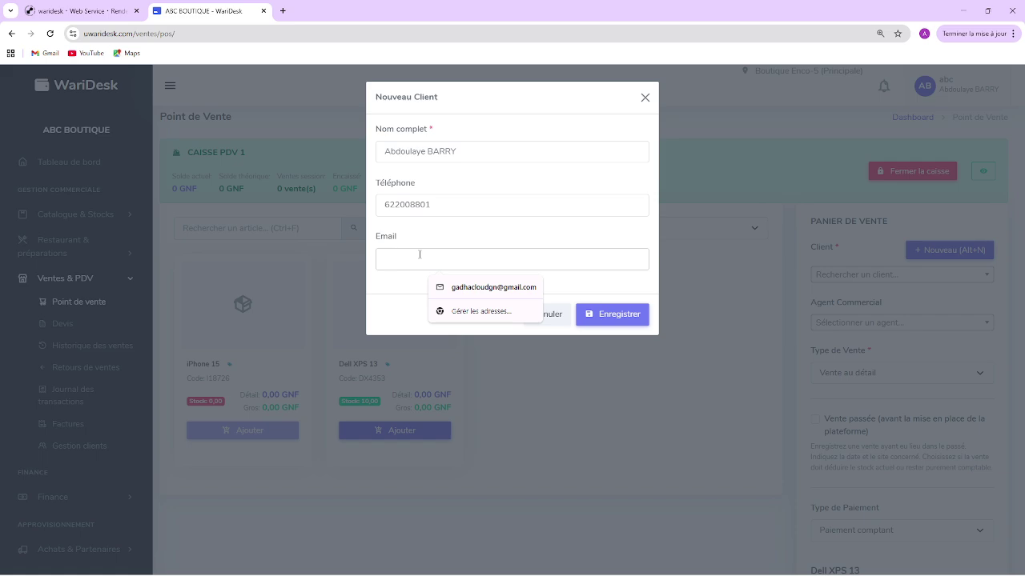
type("abda")
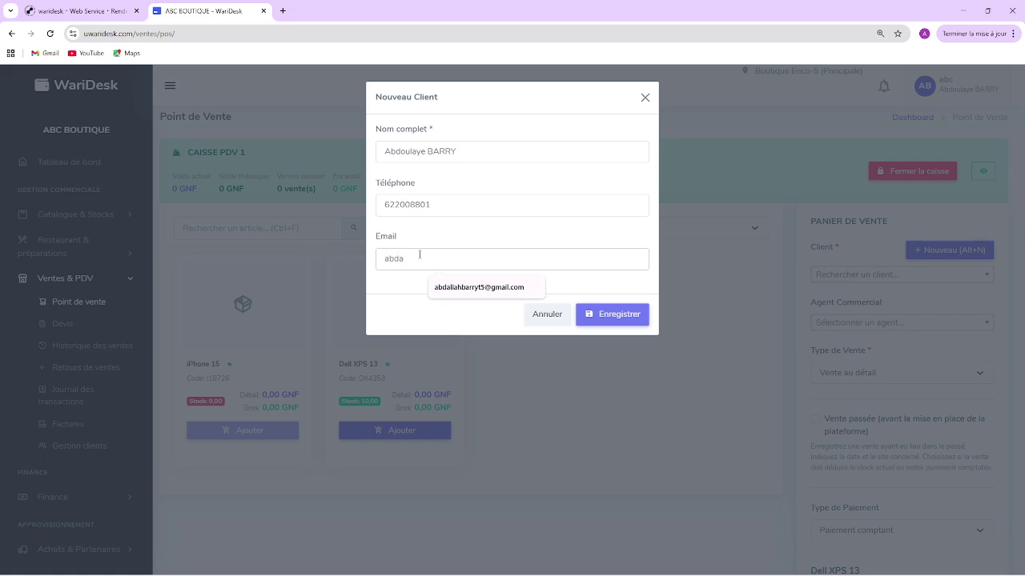
left_click(473, 296)
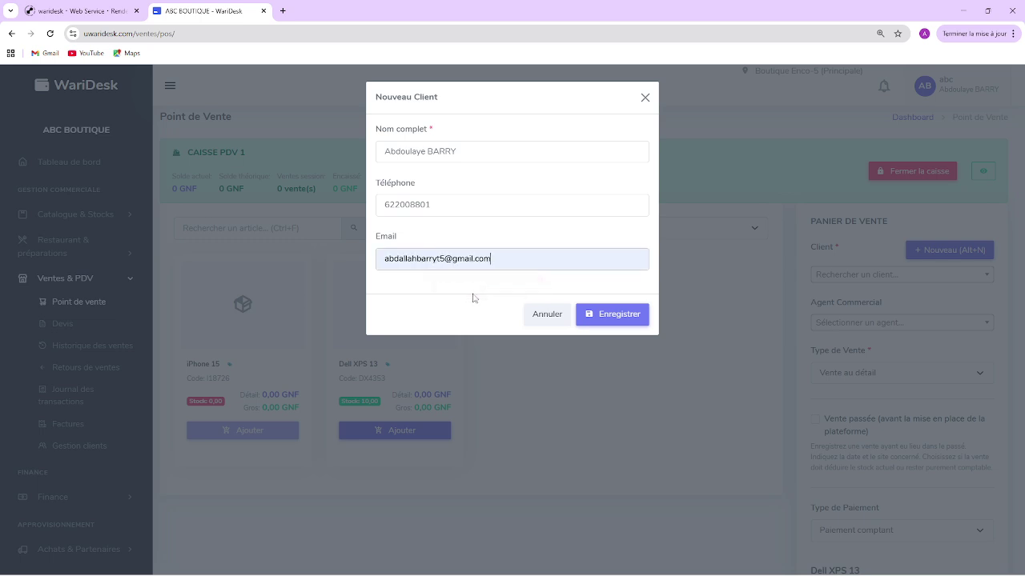
left_click(598, 322)
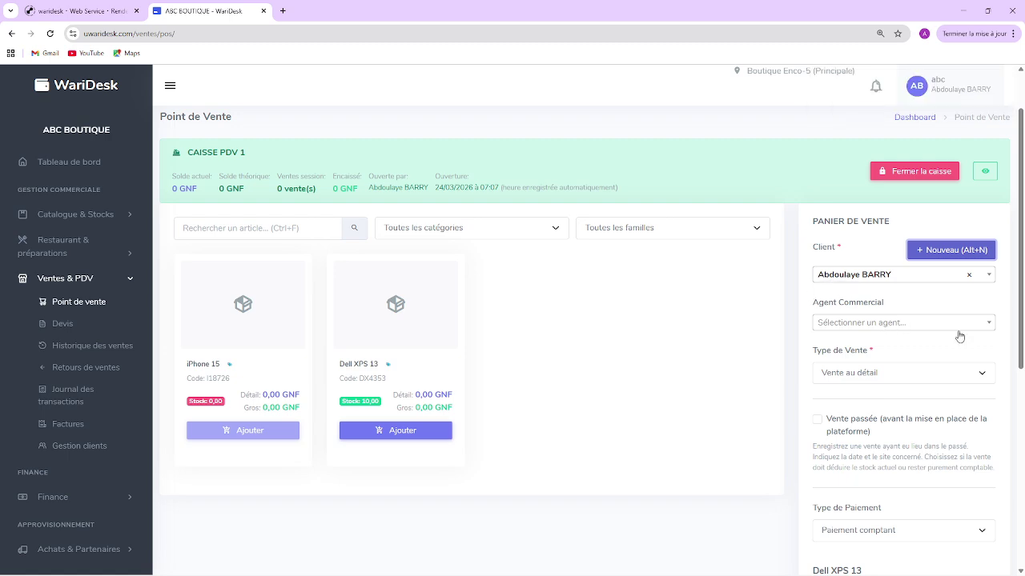
Step: Keep Vente au détail, tick Vente passée and set the sale date to 01/01/2026
left_click(874, 381)
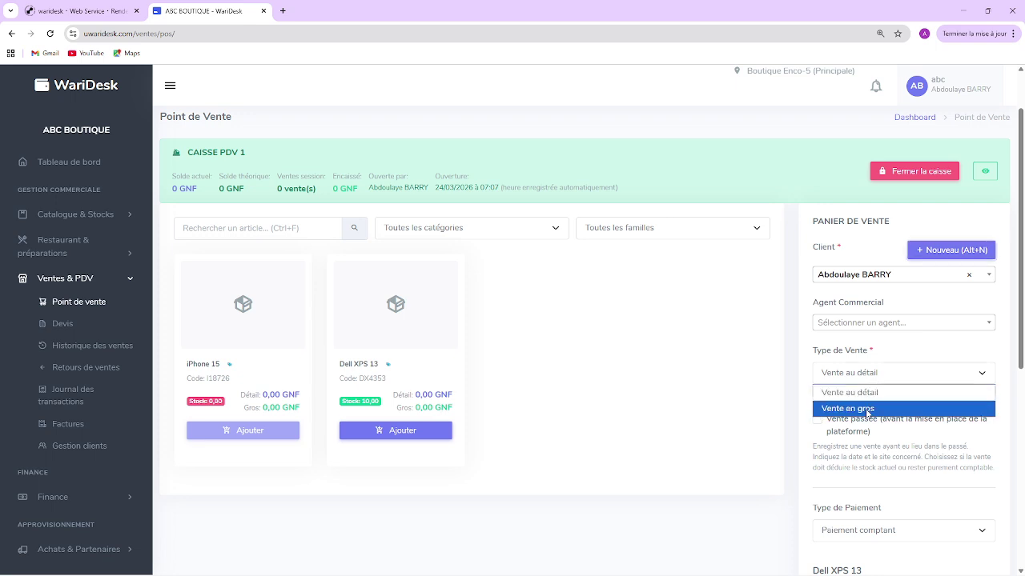
left_click(876, 394)
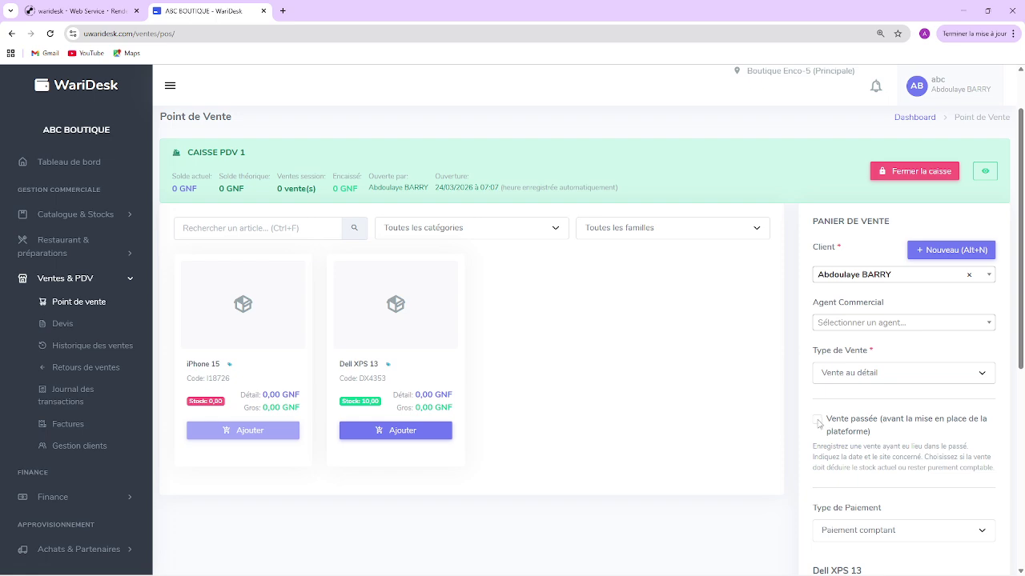
left_click(818, 421)
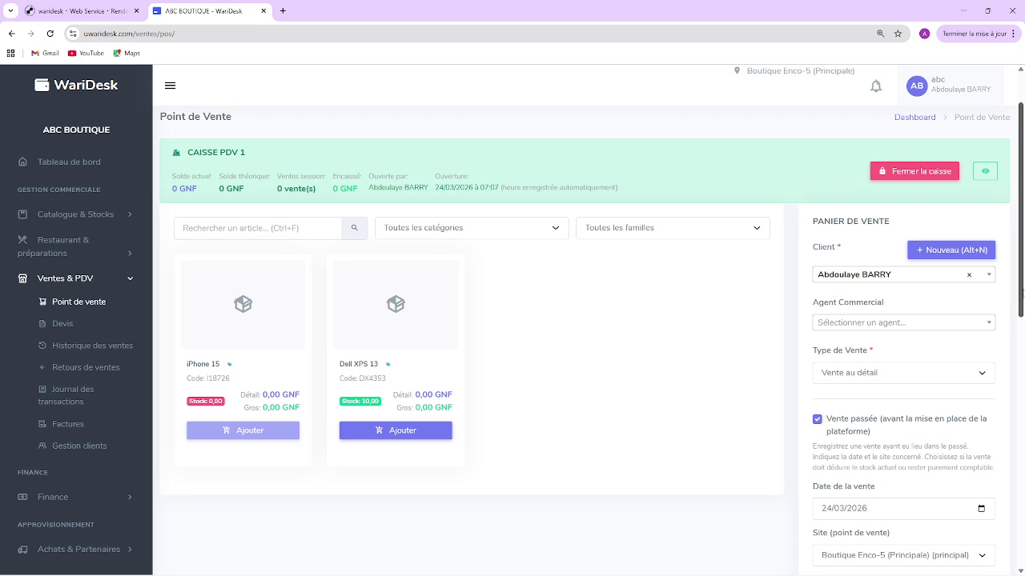
scroll(1021, 292, "down", 2)
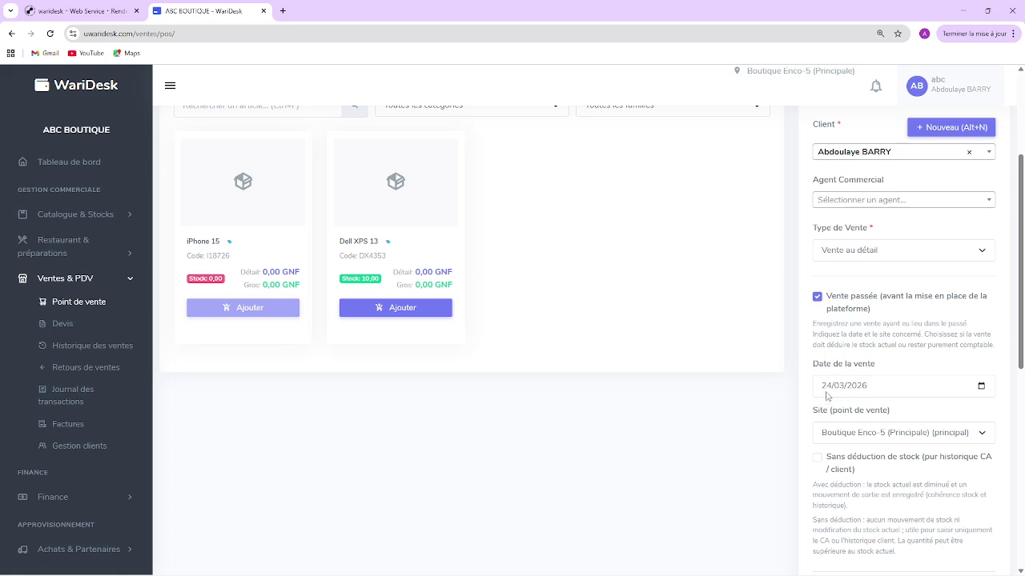
left_click(826, 387)
type("01/01")
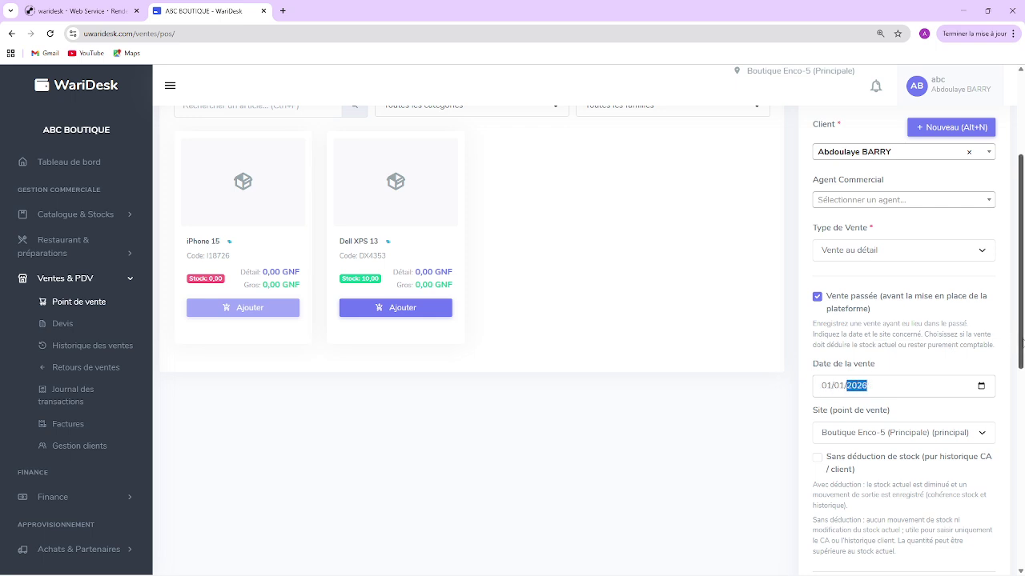
scroll(1021, 342, "down", 1)
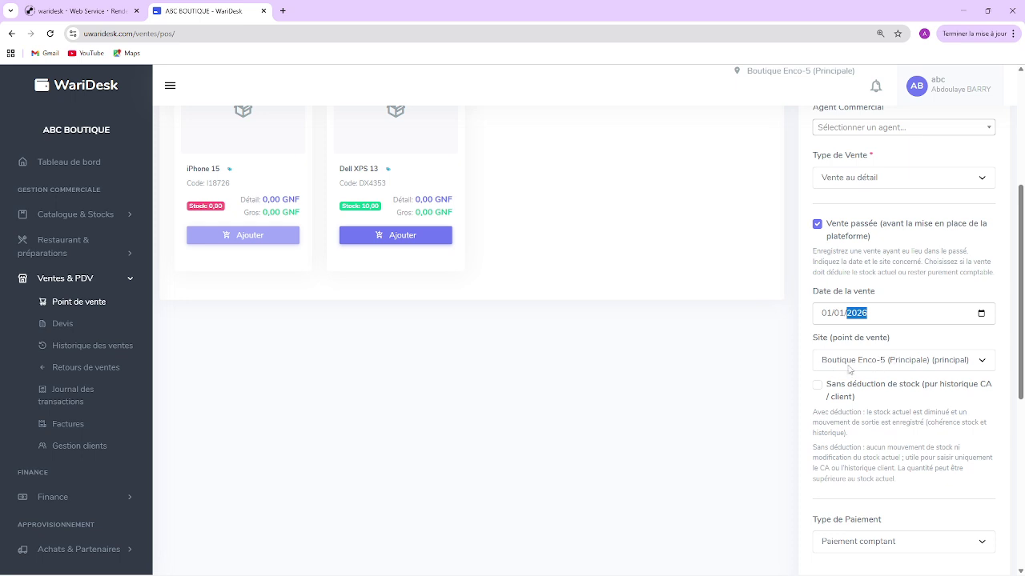
Step: Keep Boutique Enco-5 (Principale) as the sale site
left_click(860, 367)
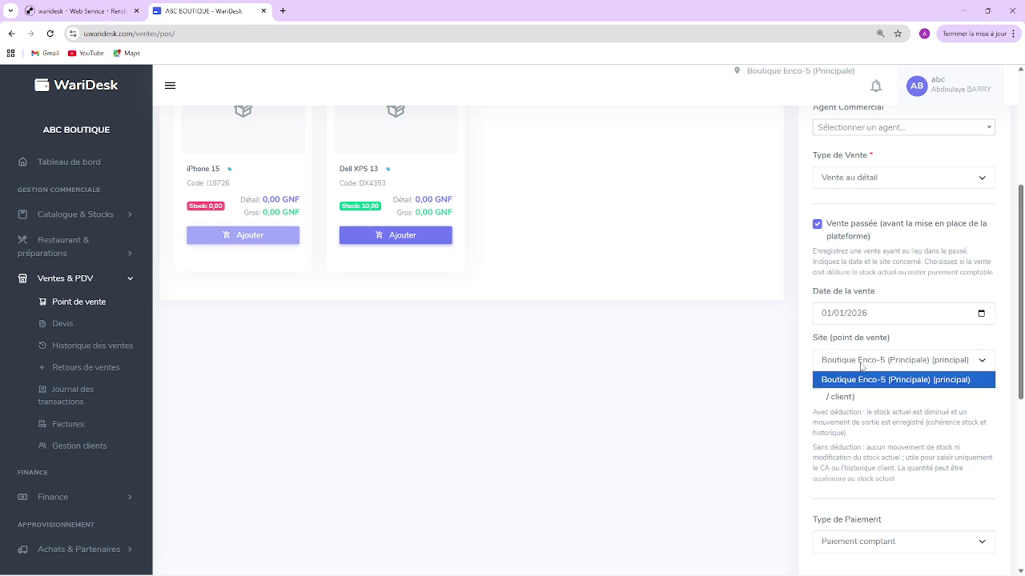
left_click(861, 367)
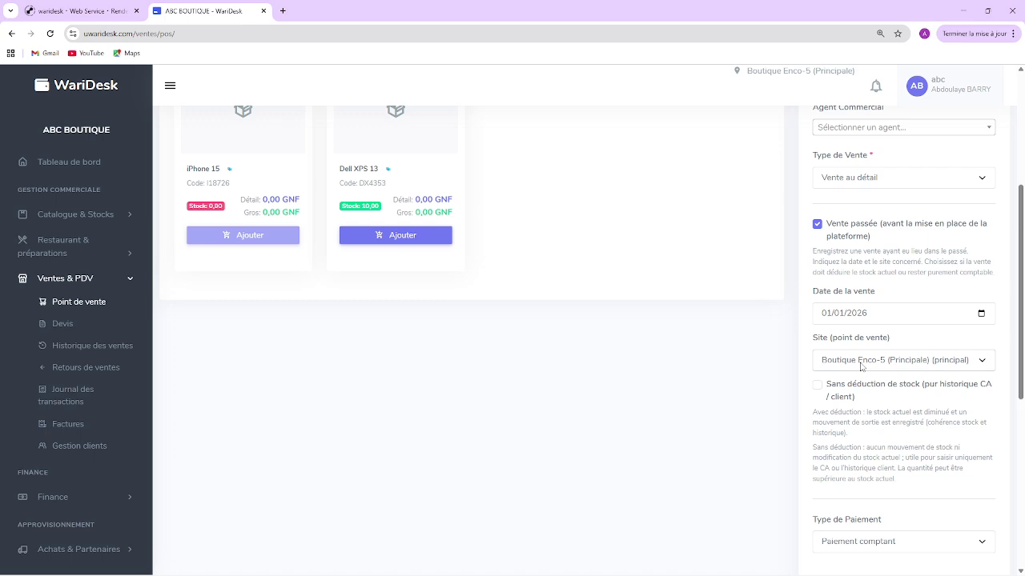
left_click(862, 367)
left_click(862, 367)
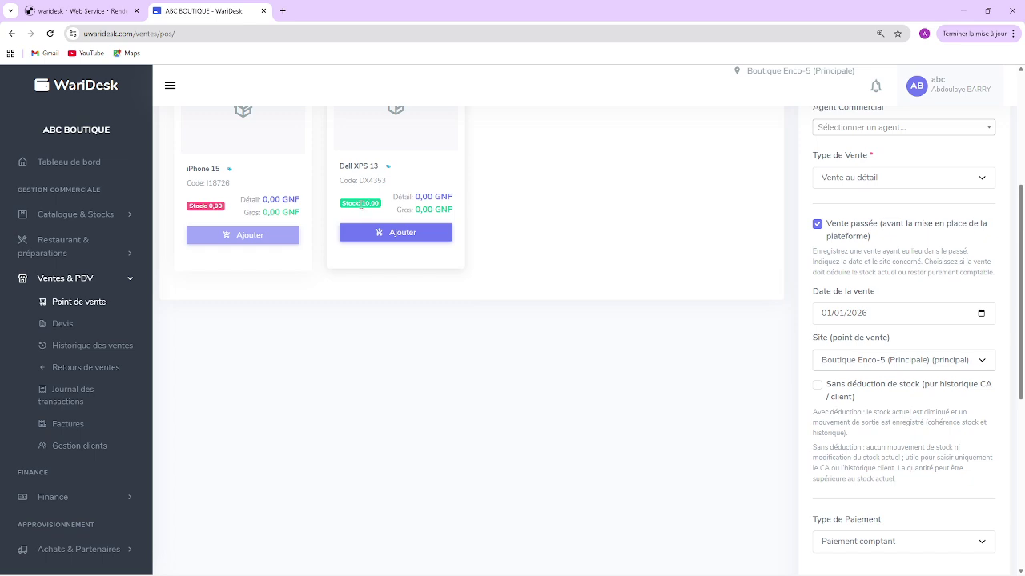
Step: Turn 'Sans déduction de stock' back off and save the 2 500 000 GNF sale with Enregistrer vente
left_click(818, 387)
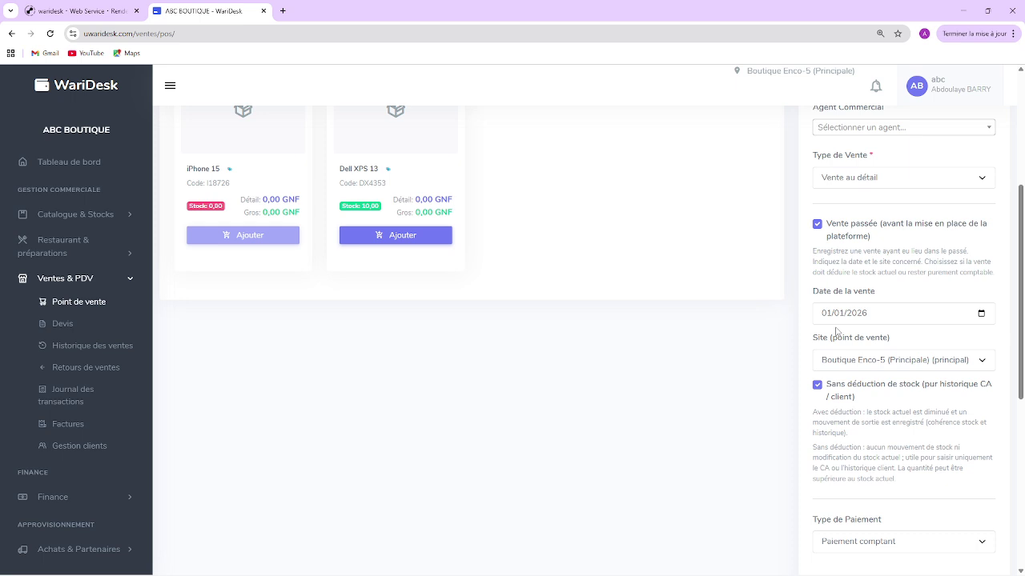
left_click(817, 386)
left_click_drag(1022, 376, 1022, 465)
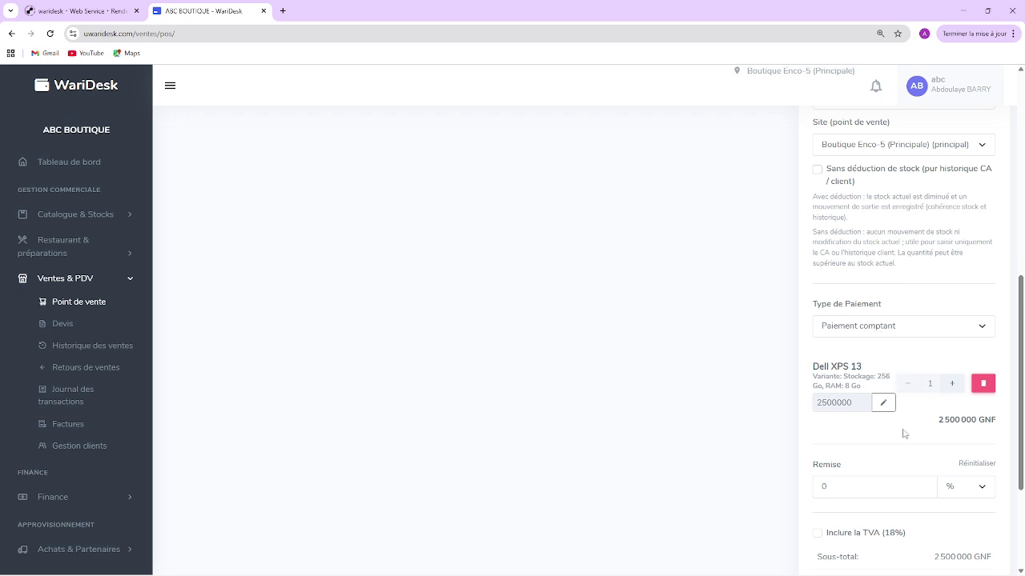
left_click_drag(1020, 434, 1021, 508)
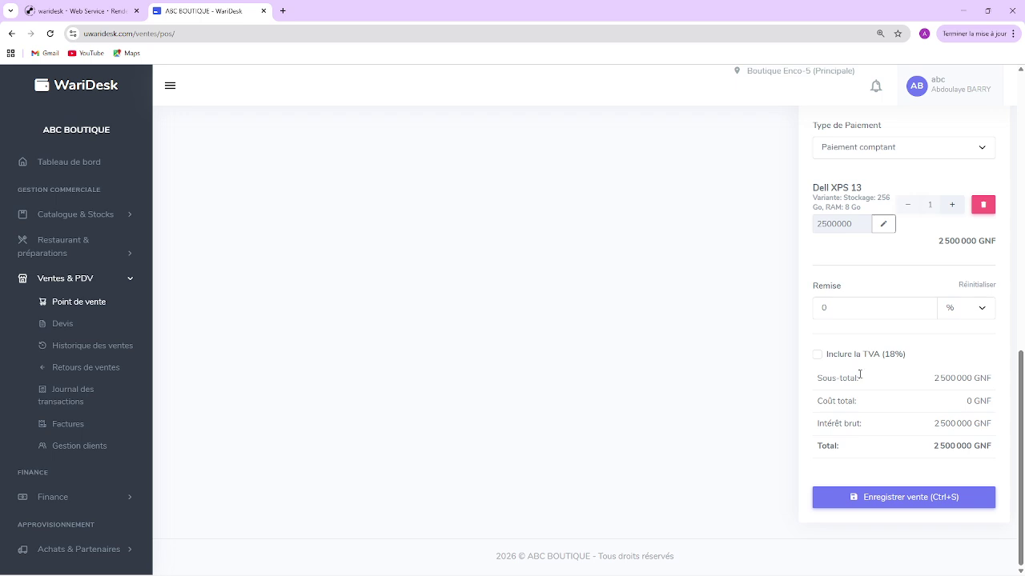
left_click(902, 499)
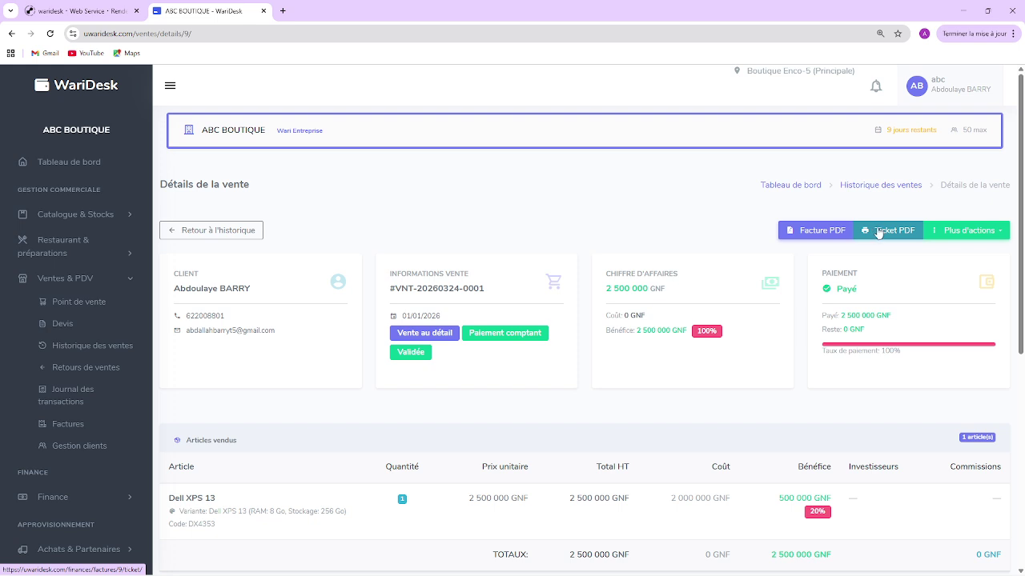
Step: Send the Dell XPS 13 sale by e-mail, confirm 2 500 000 GNF paid, then switch to OBS Studio
left_click(947, 231)
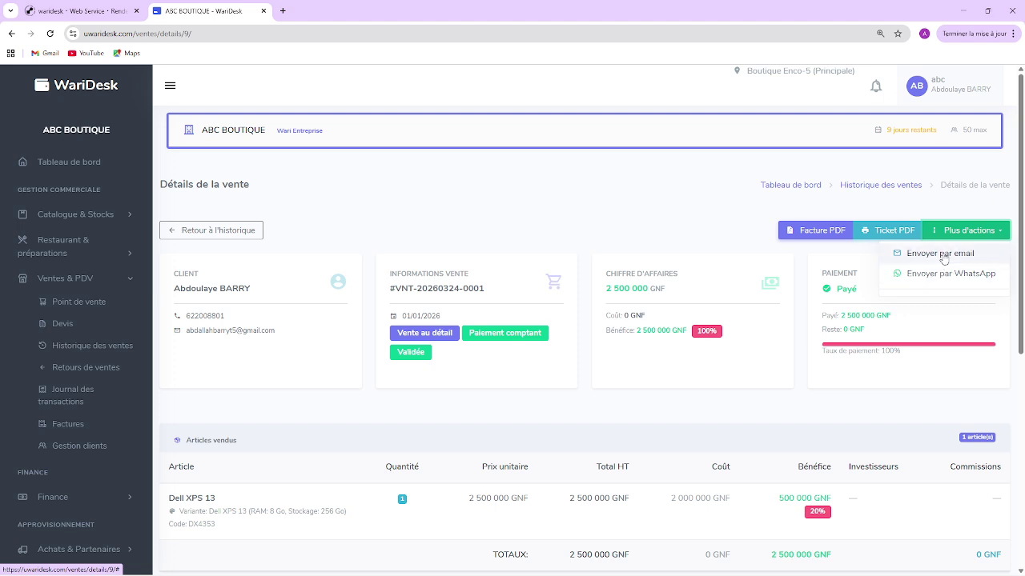
left_click(942, 254)
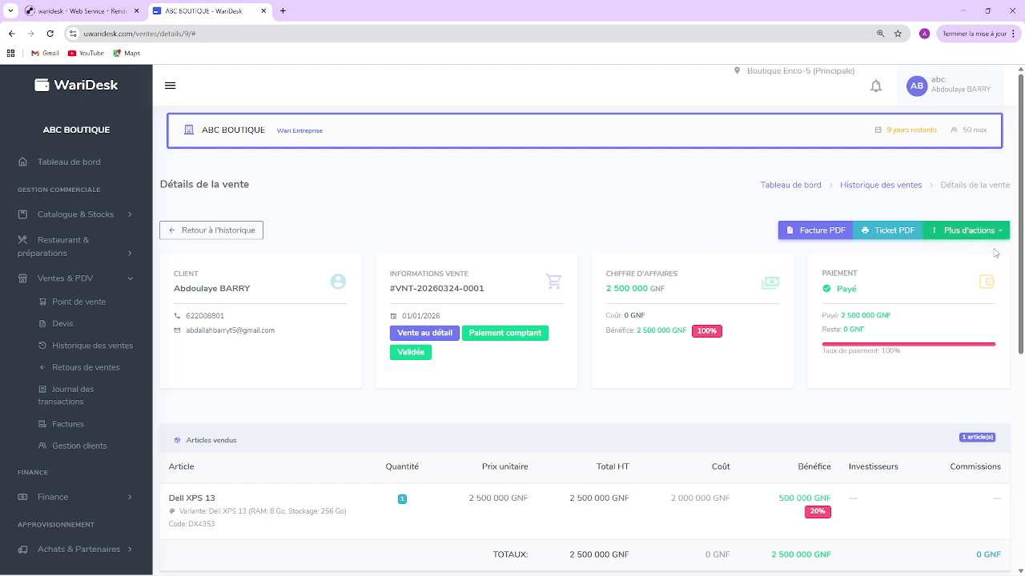
left_click_drag(1022, 273, 1015, 408)
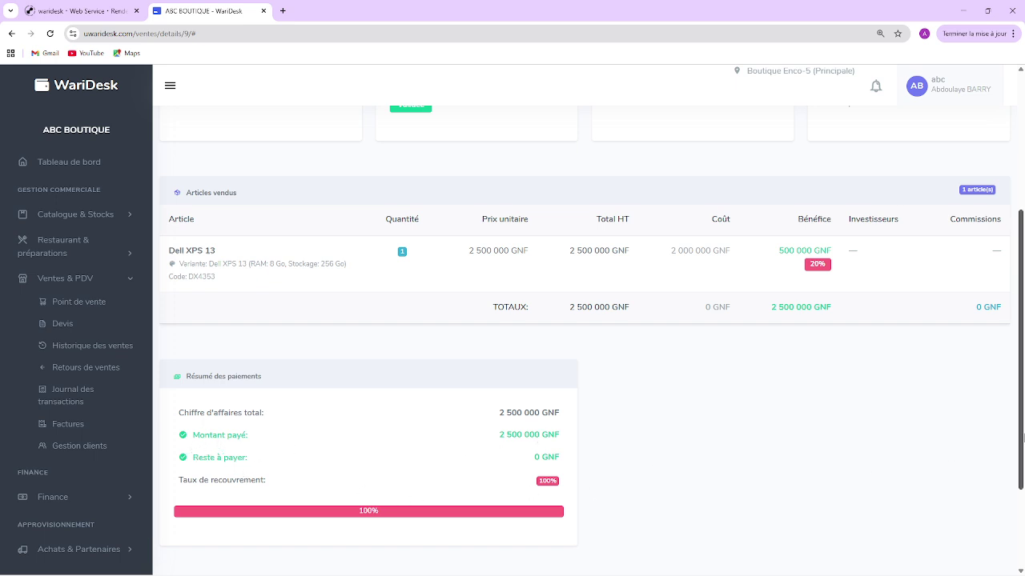
left_click_drag(1021, 444, 1023, 265)
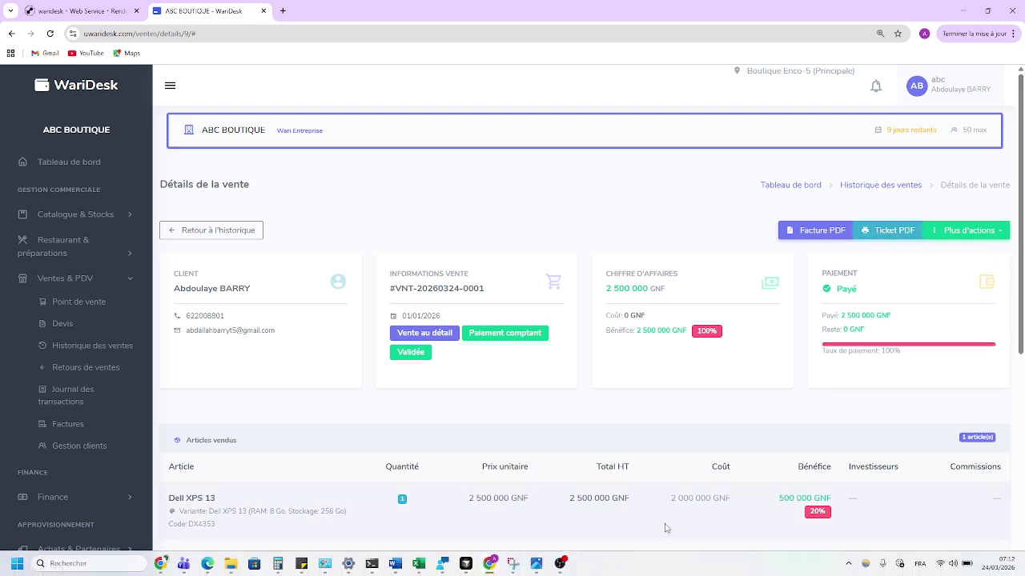
left_click(560, 564)
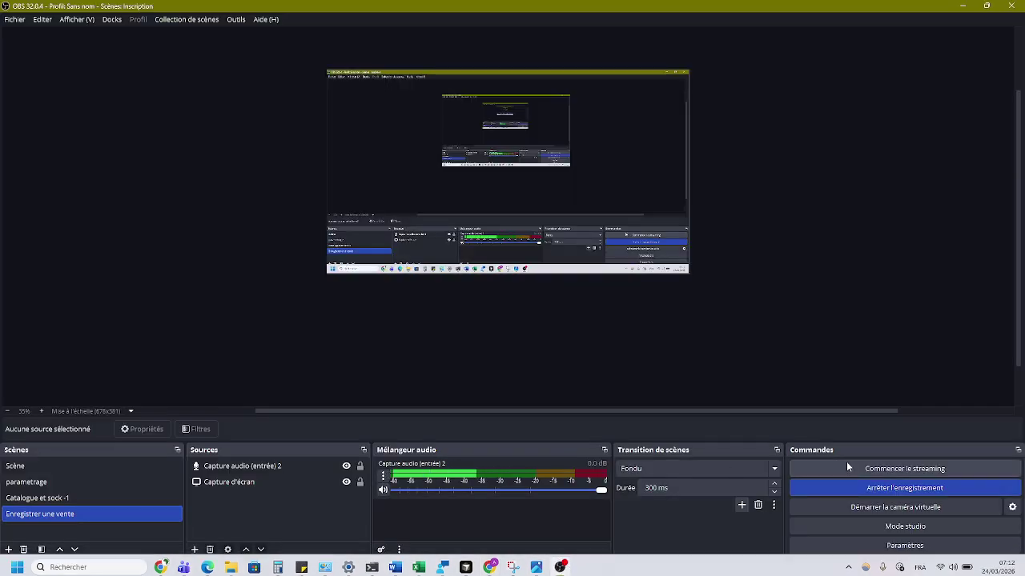